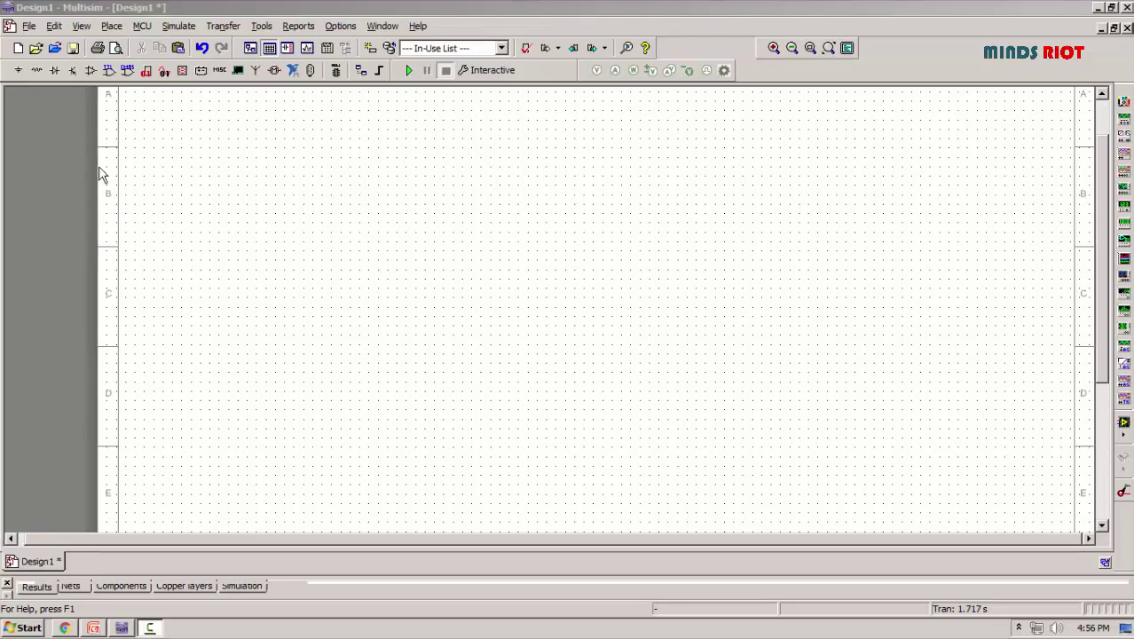
Step: Search all component groups for the bc547 transistor
click(18, 70)
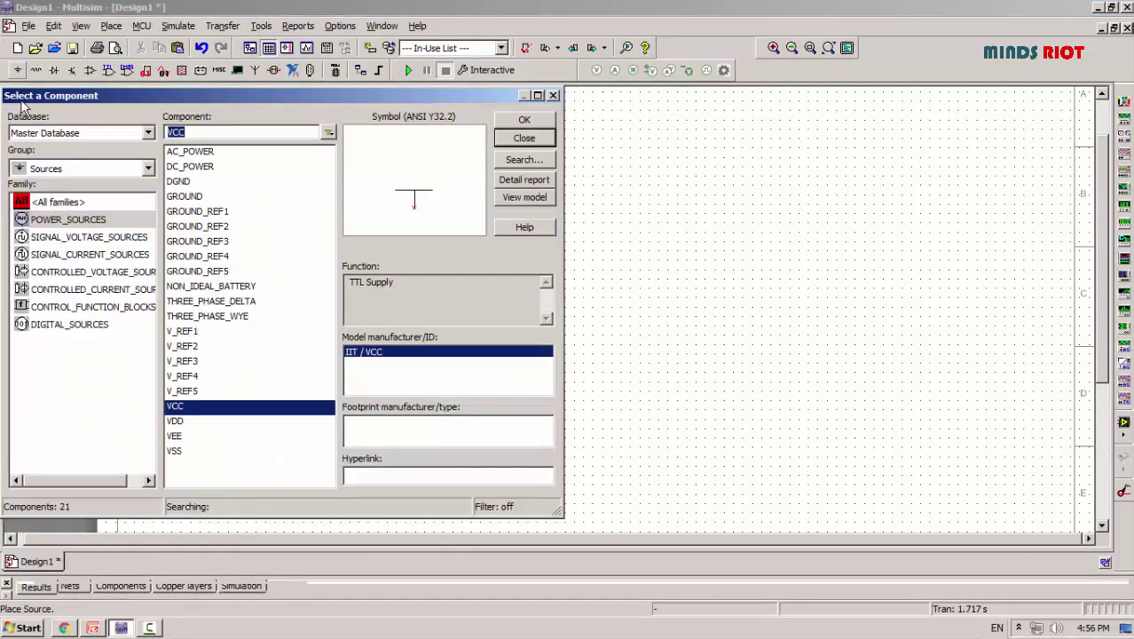
click(149, 170)
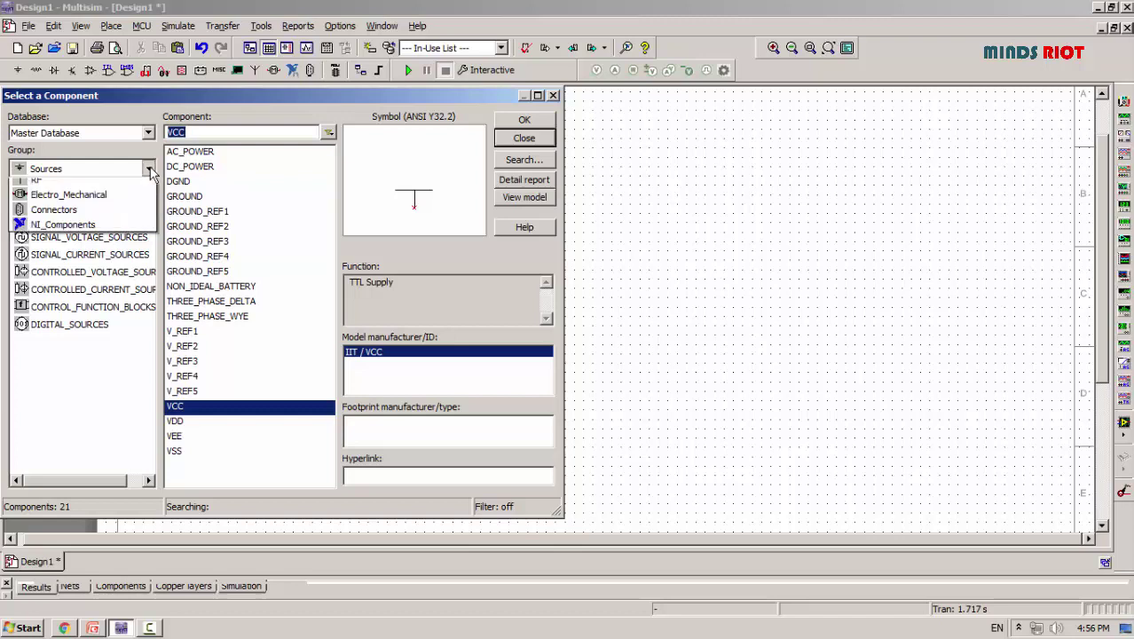
scroll(116, 190, up, 5)
click(116, 187)
text(bc547)
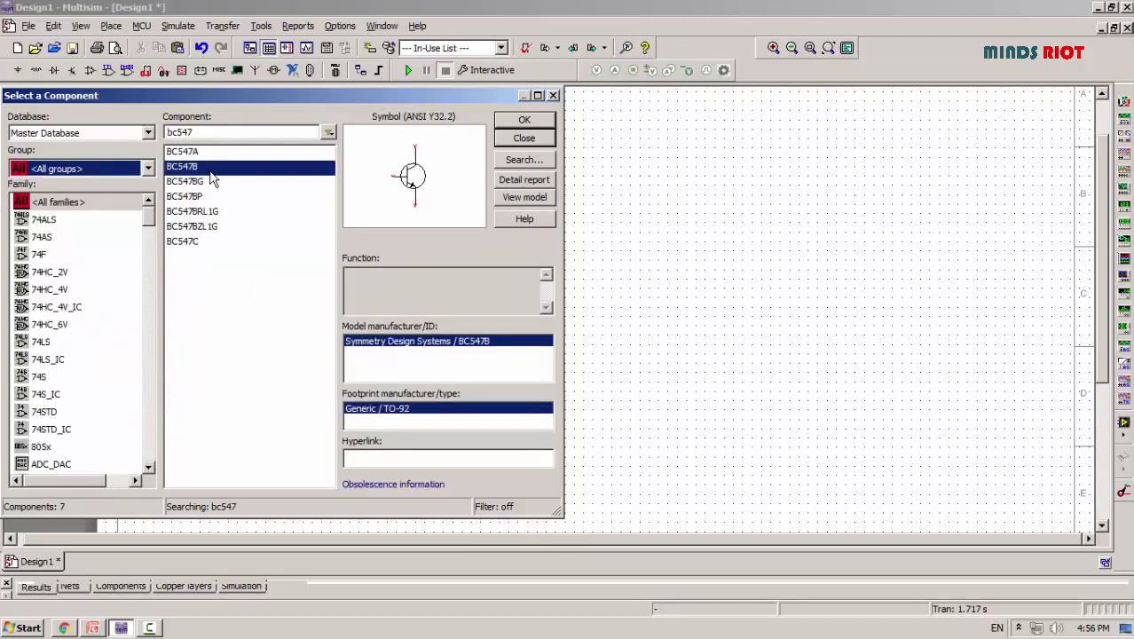
Step: Place BC547B transistors Q1 at page centre and Q2 up and right, then begin wiring Q1's collector
click(524, 120)
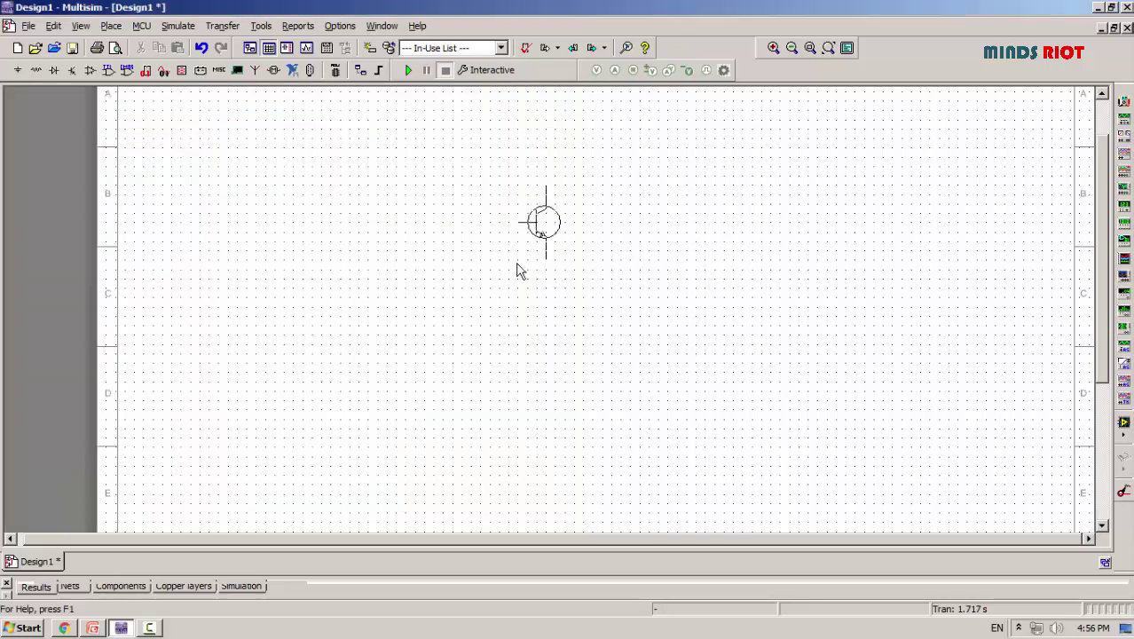
click(486, 348)
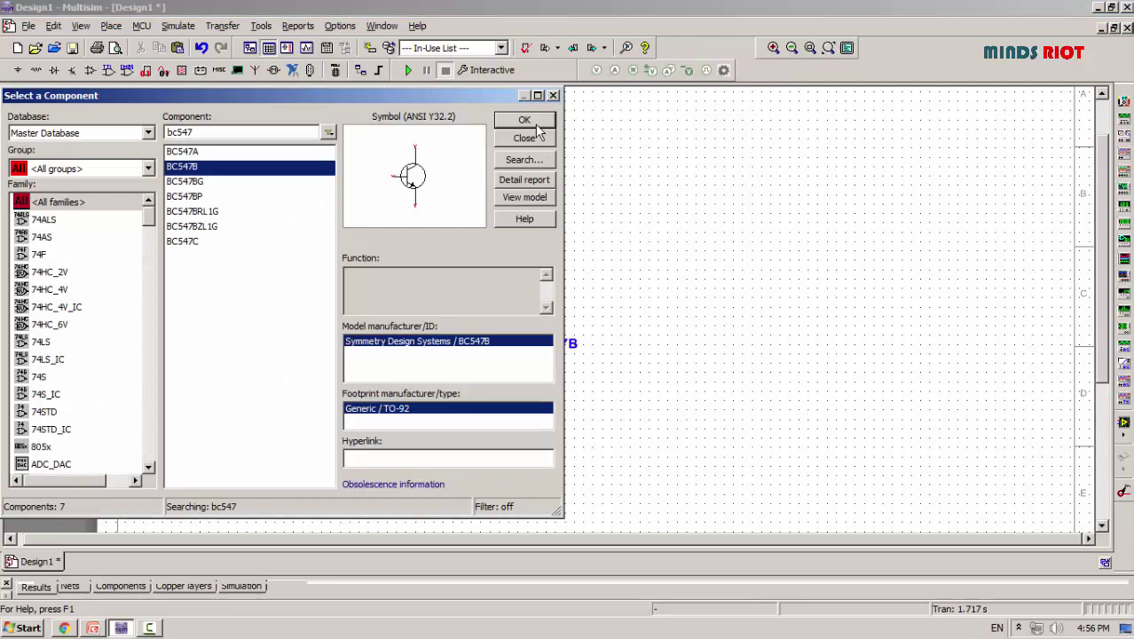
click(535, 124)
click(630, 225)
click(527, 139)
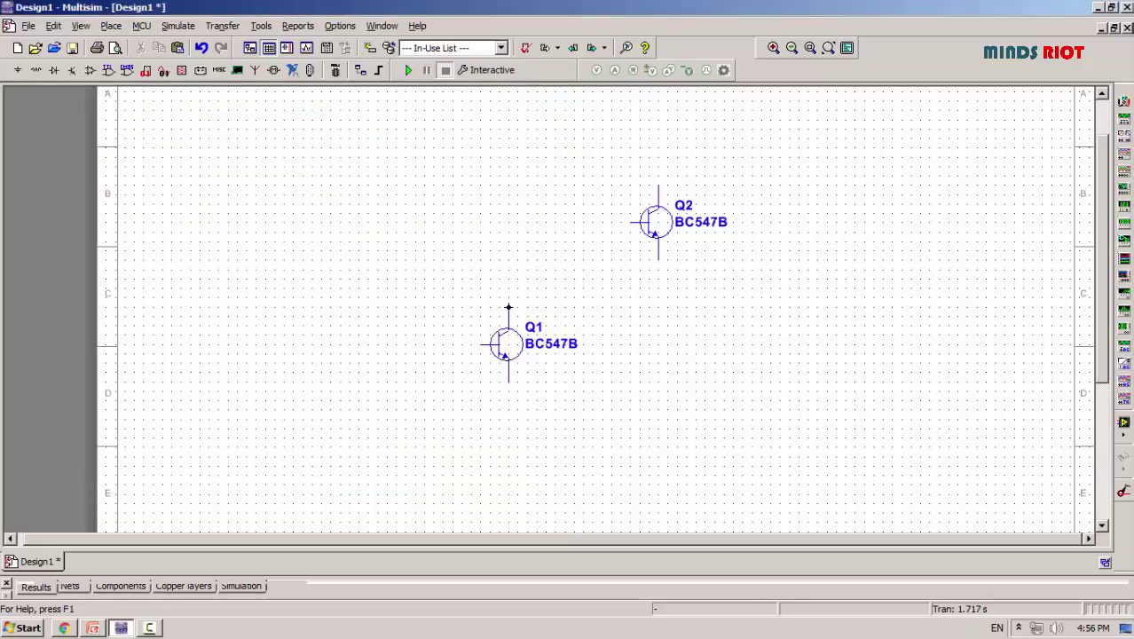
click(508, 307)
Step: Finish the wire to Q2's base, place GROUND symbols below Q1 and Q2, and wire Q1's emitter to ground
click(630, 222)
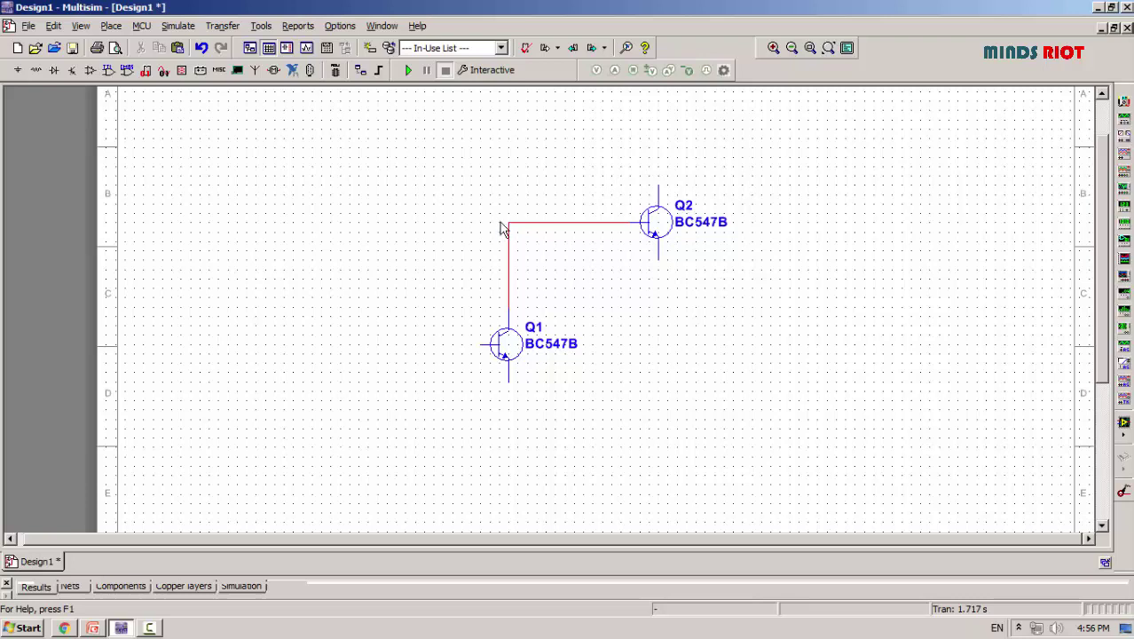
click(17, 69)
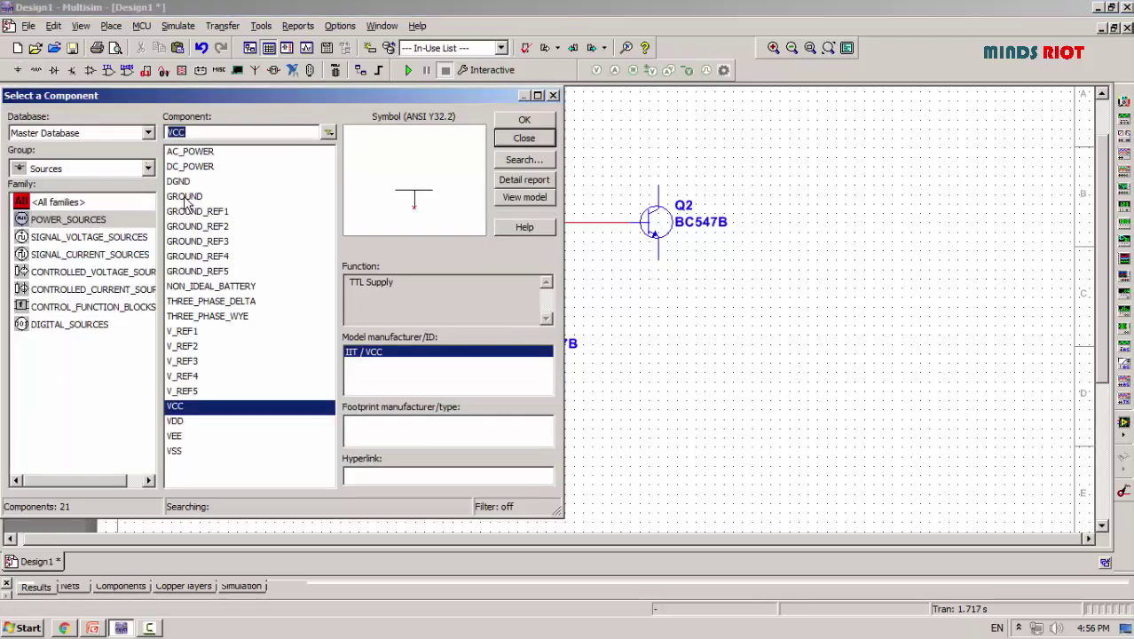
click(186, 199)
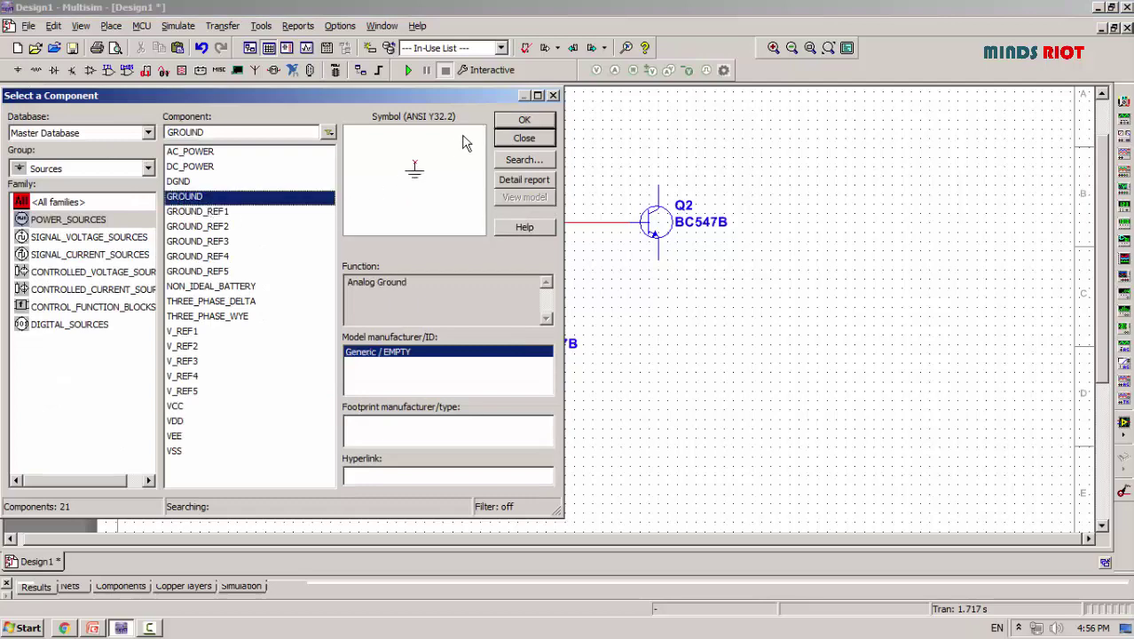
click(527, 124)
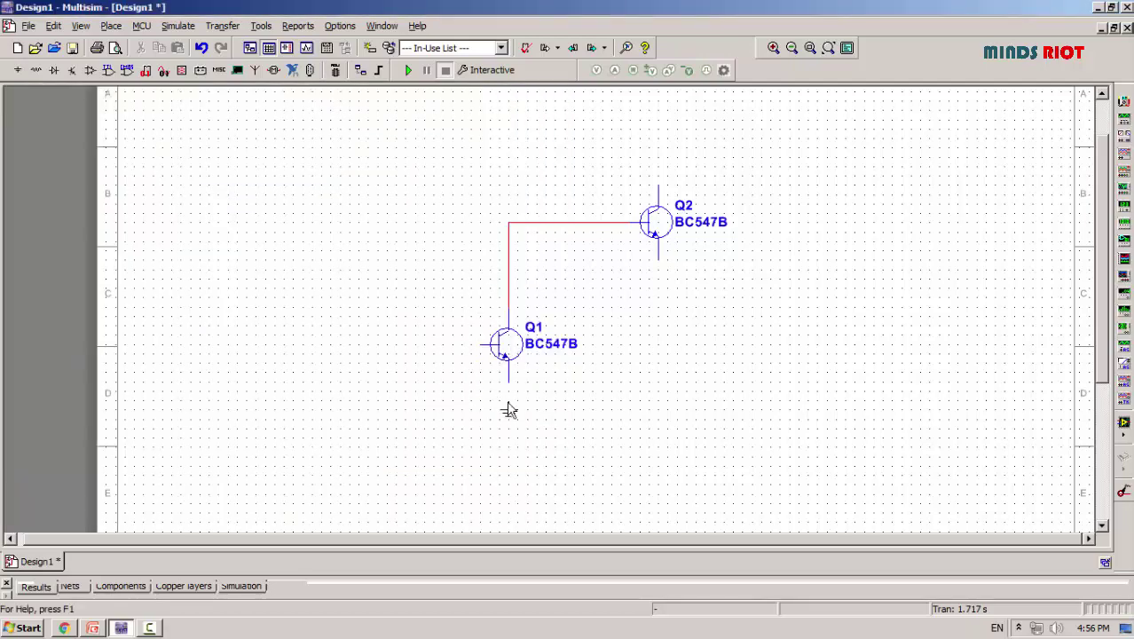
click(508, 407)
click(527, 123)
click(665, 299)
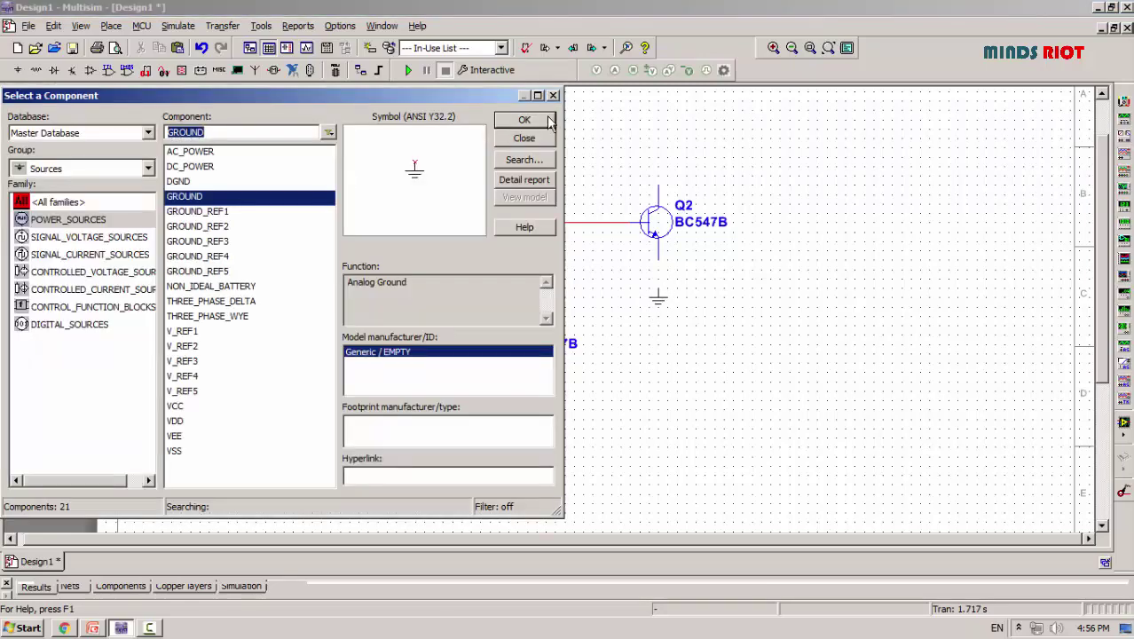
click(525, 138)
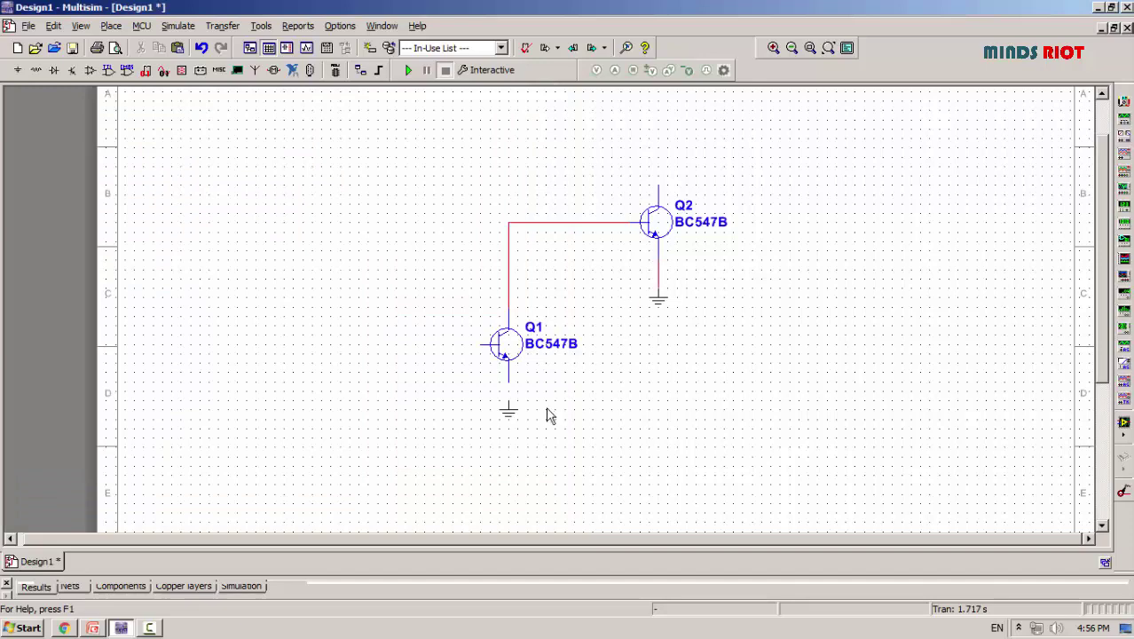
click(509, 399)
Step: Place a 1µF capacitor C1 above the wire left of Q2
click(16, 70)
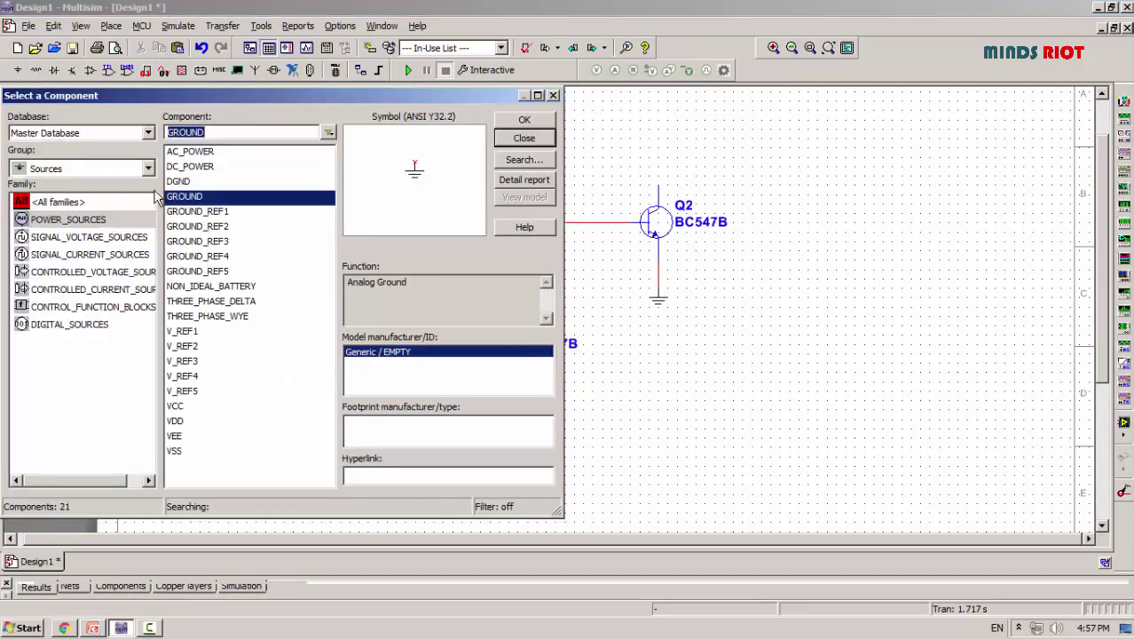
click(149, 168)
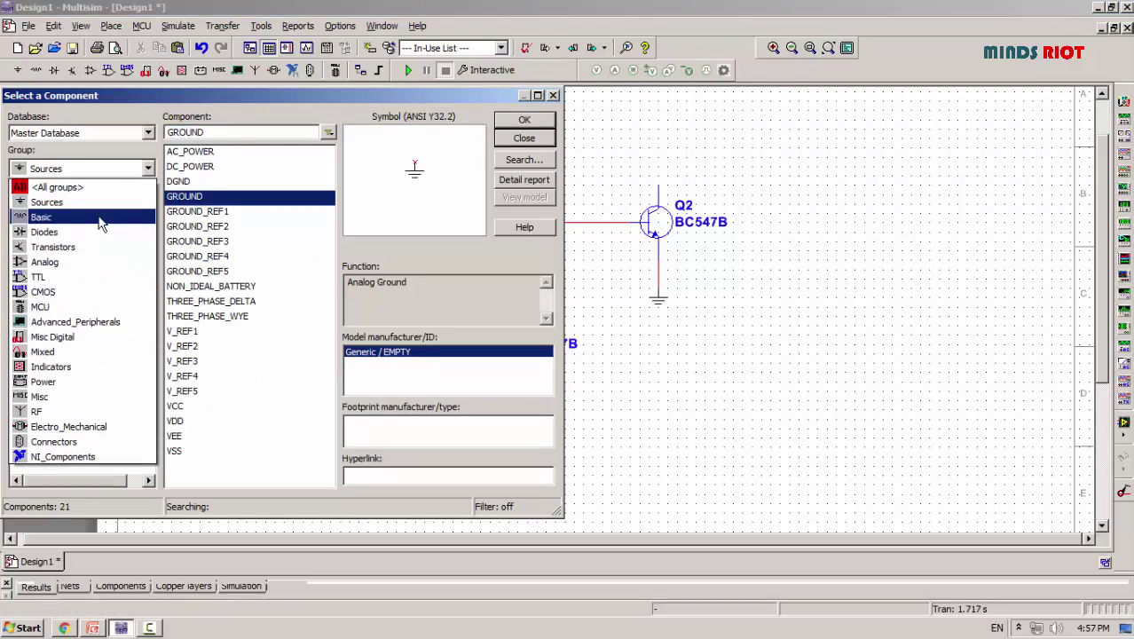
click(100, 223)
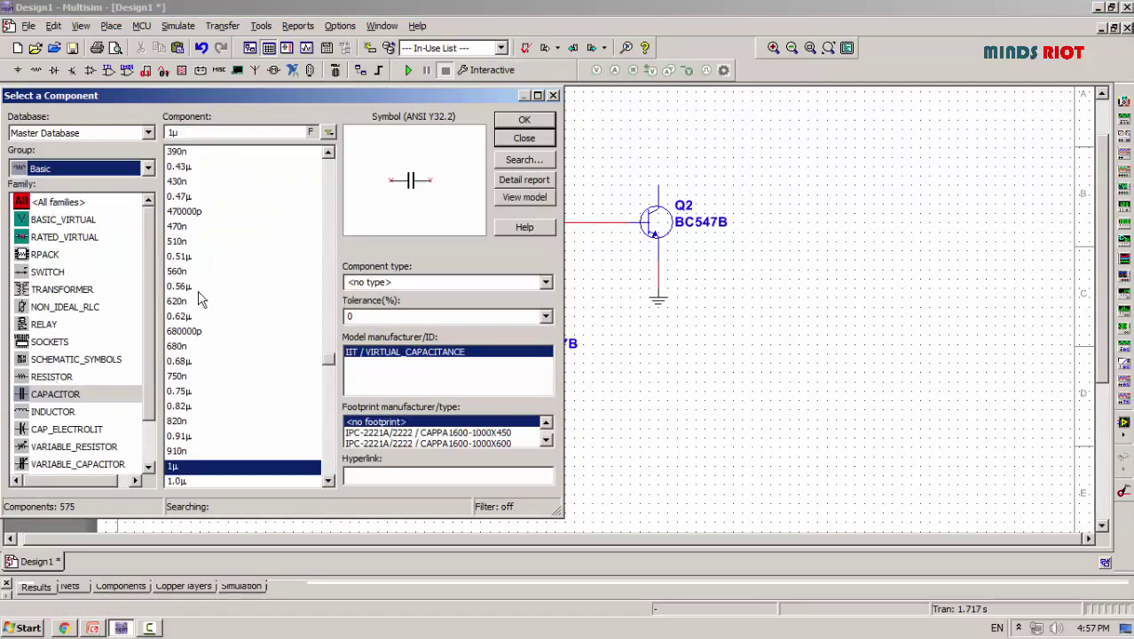
click(537, 122)
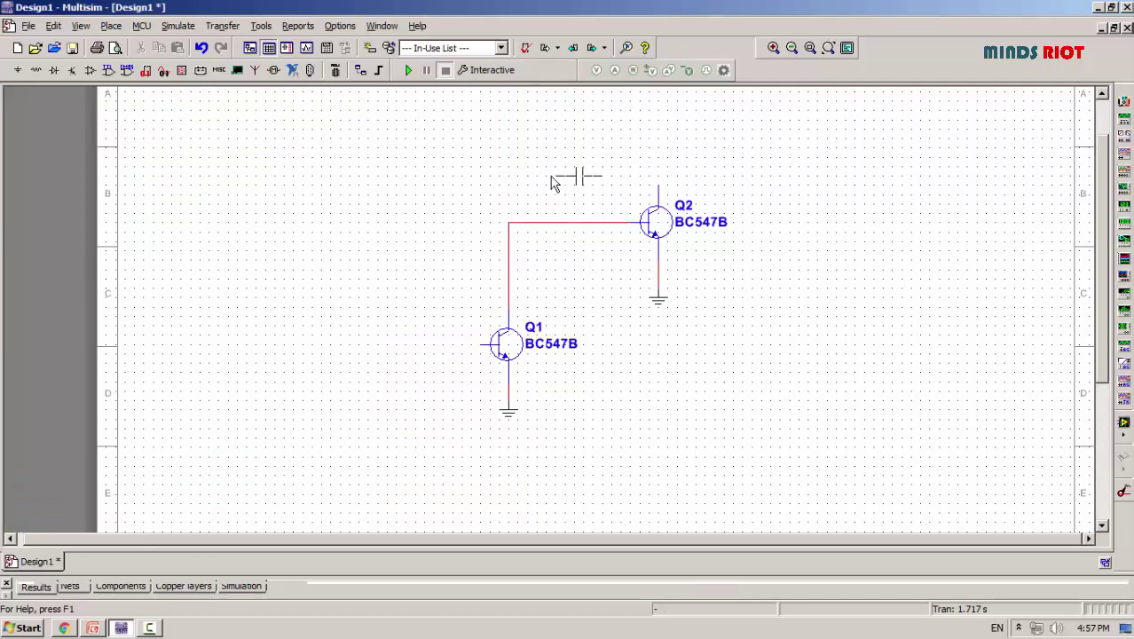
click(550, 182)
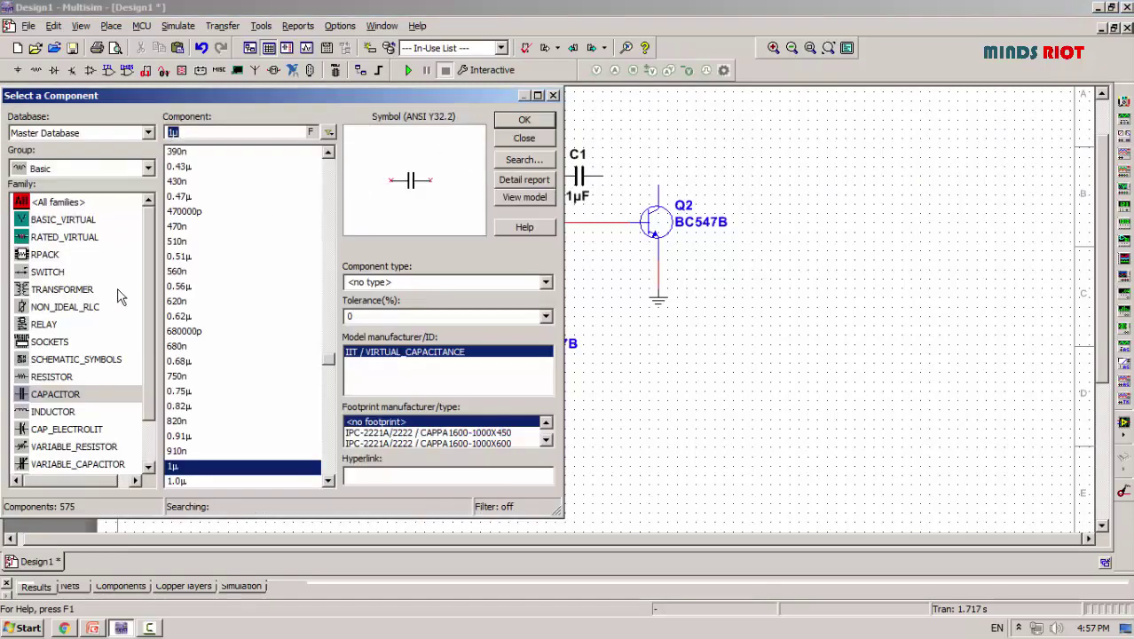
Step: Place 1k resistors R1 left of Q1, R2 left of C1, and R3 above Q2
click(53, 377)
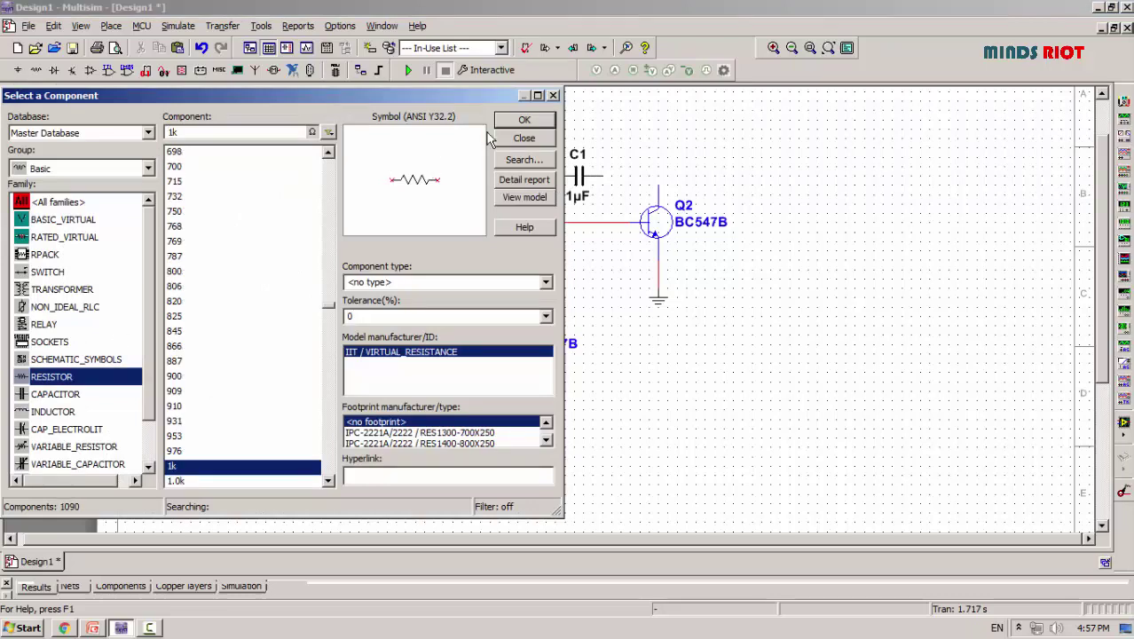
click(523, 120)
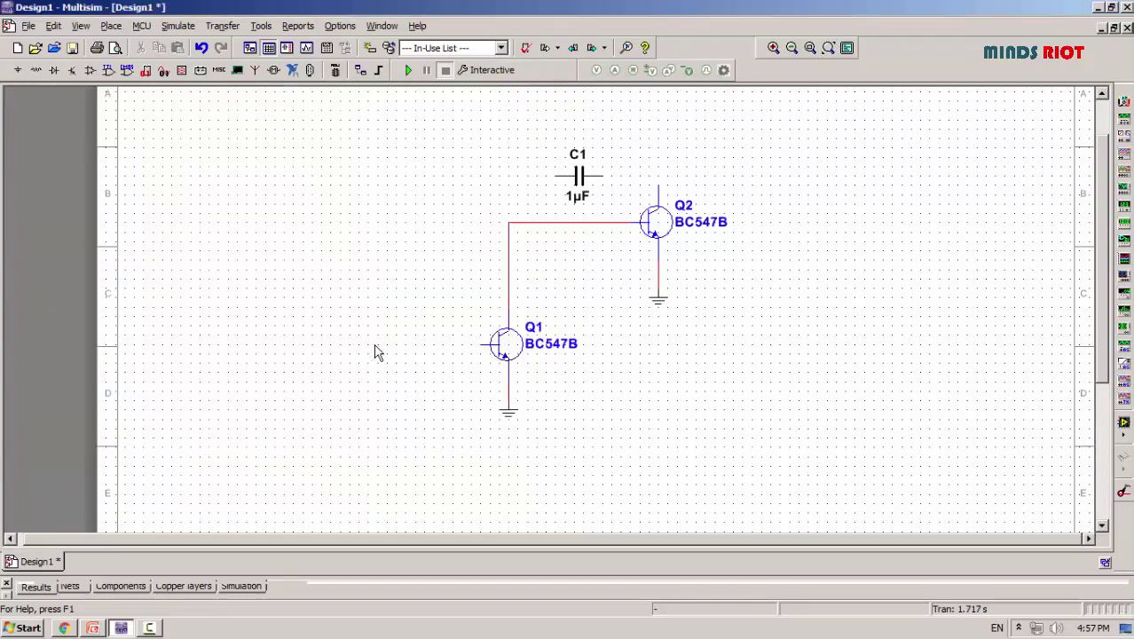
click(374, 352)
click(522, 119)
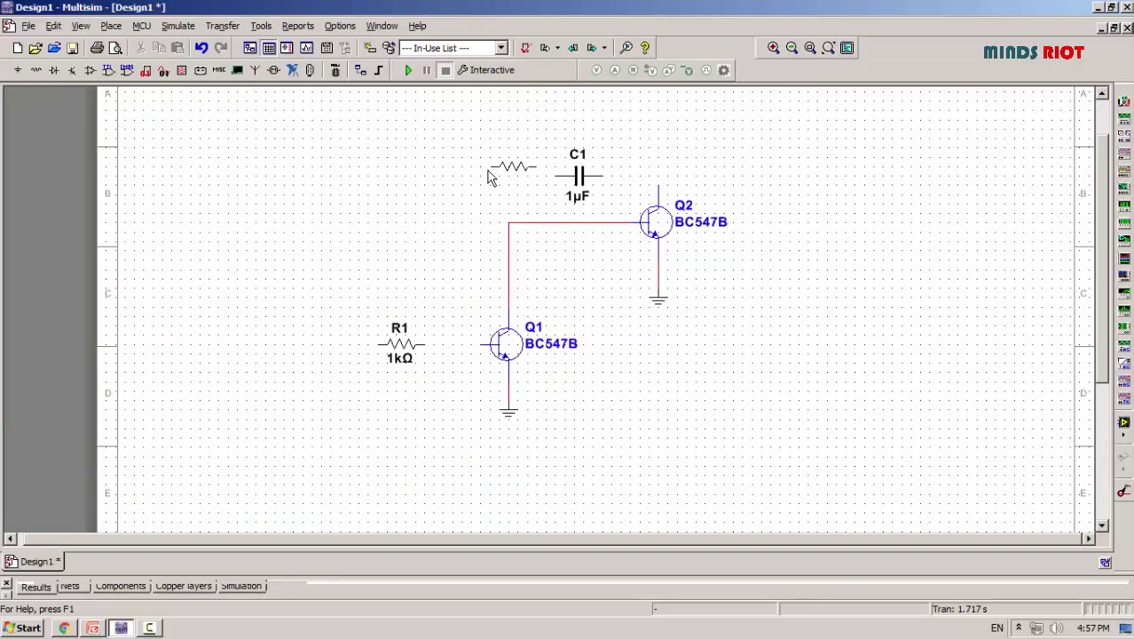
click(484, 175)
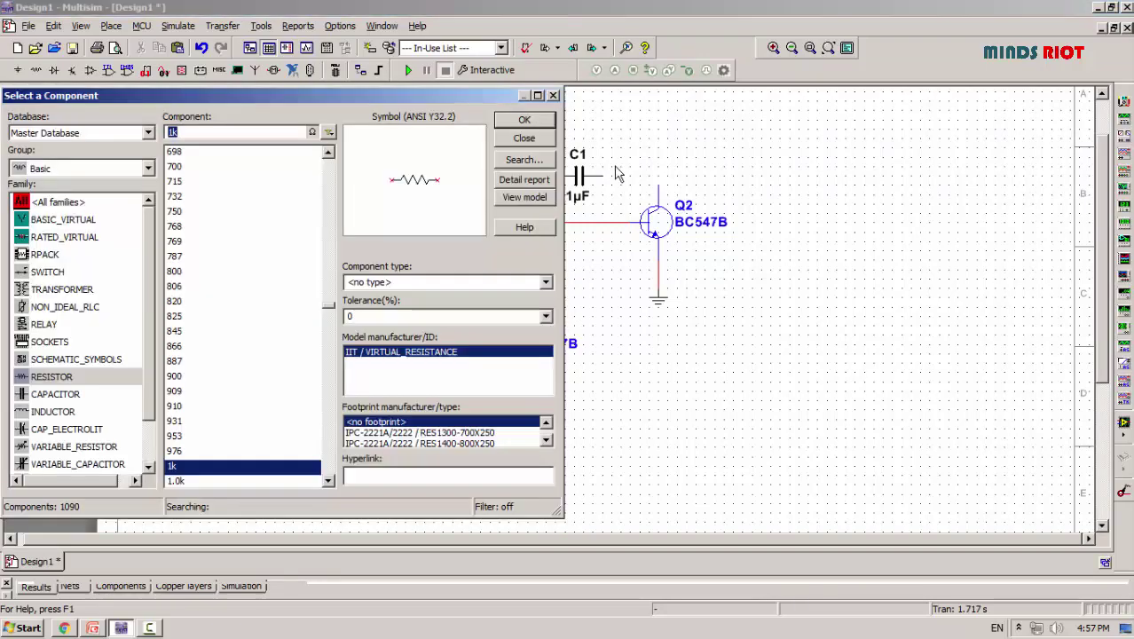
click(524, 119)
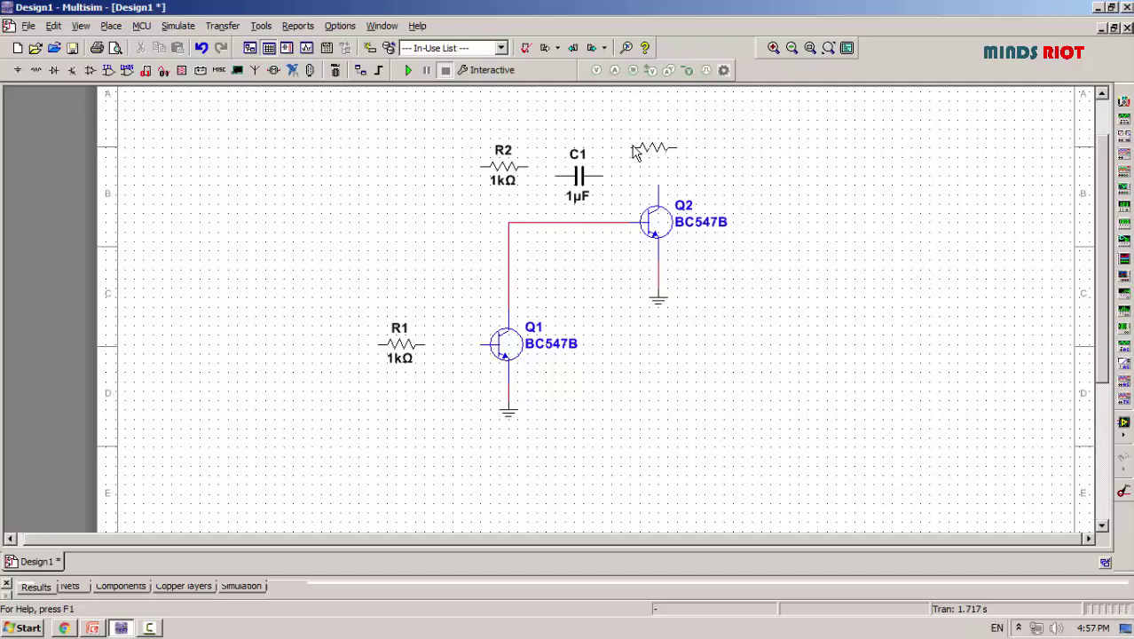
click(635, 152)
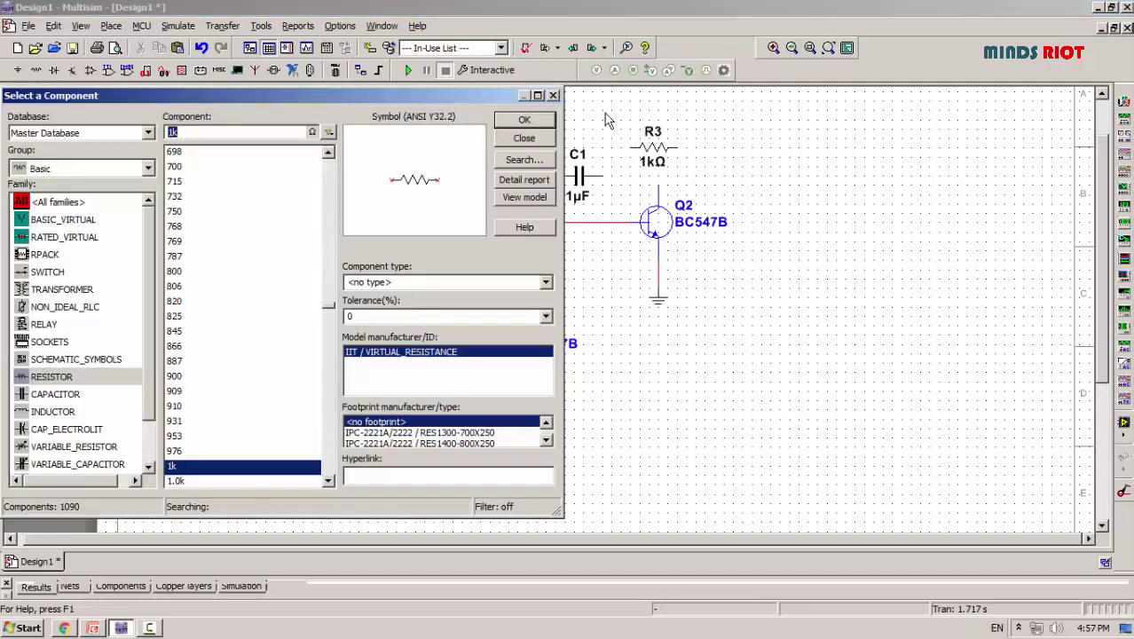
click(553, 95)
Step: Rotate R3 to stand vertically above Q2
click(654, 149)
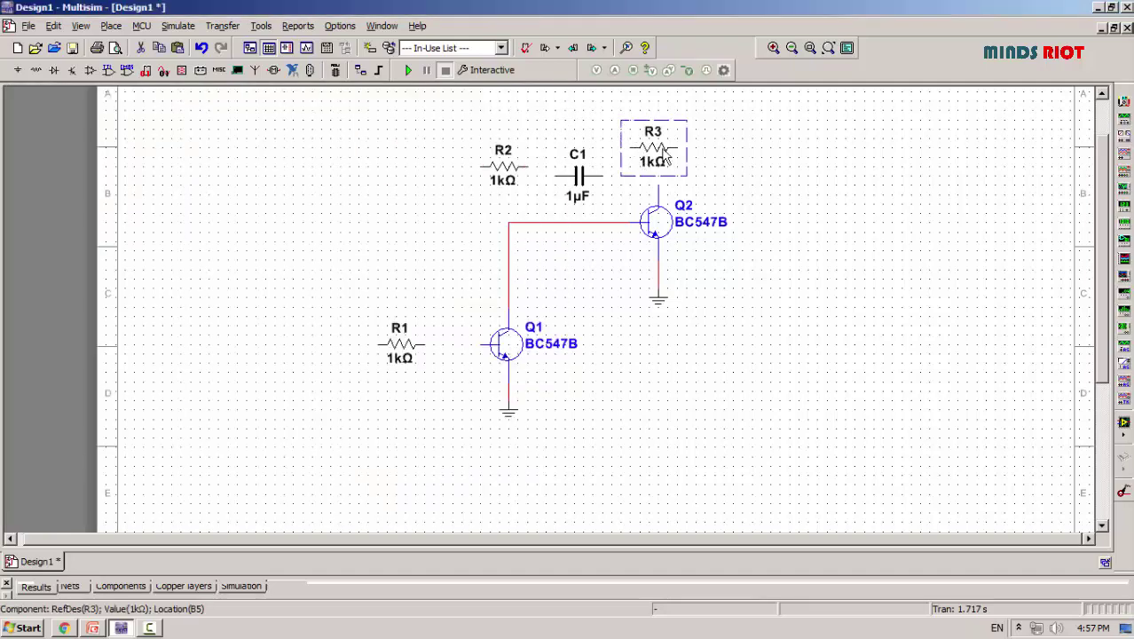
right_click(664, 151)
click(715, 271)
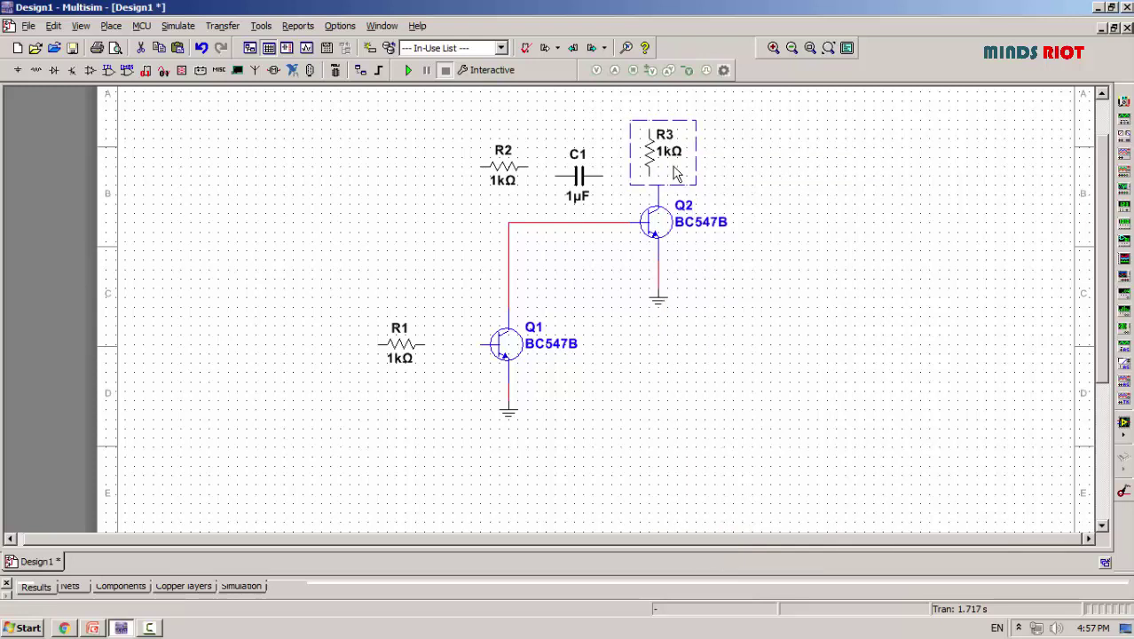
click(770, 193)
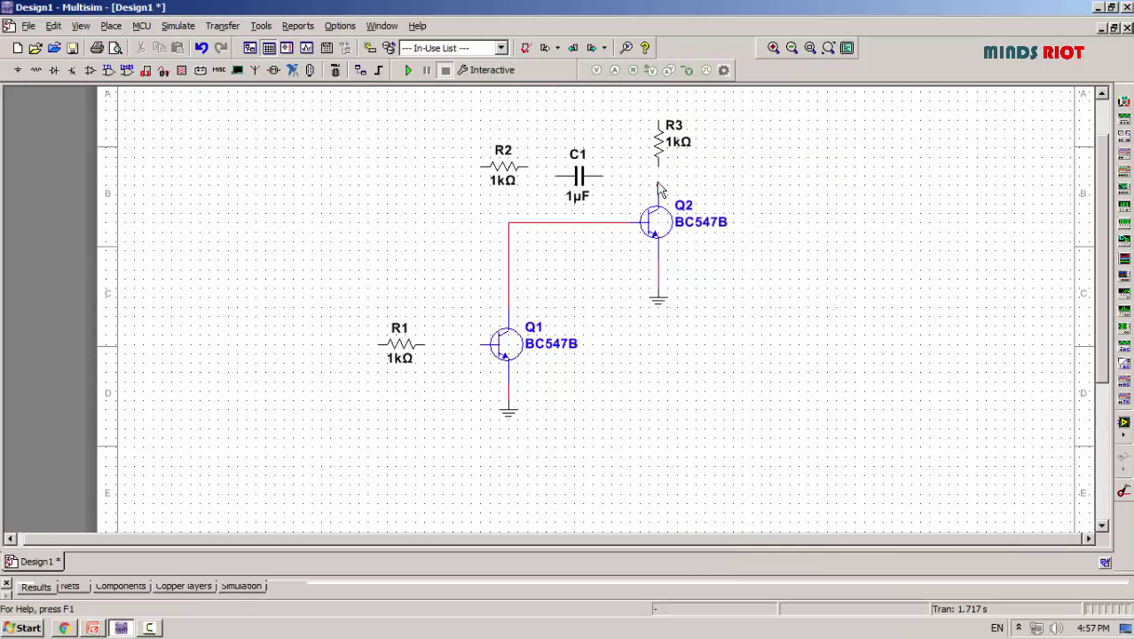
Step: Rotate R2 to stand vertically and nudge it into alignment
click(503, 168)
right_click(502, 167)
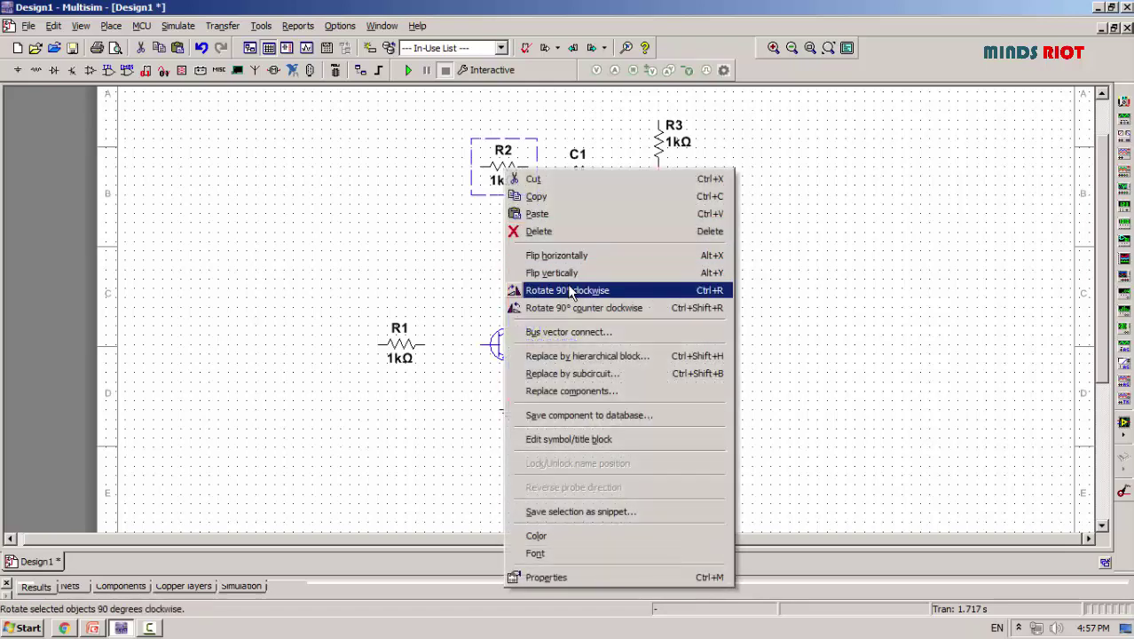
click(571, 293)
key(Right)
key(Right)
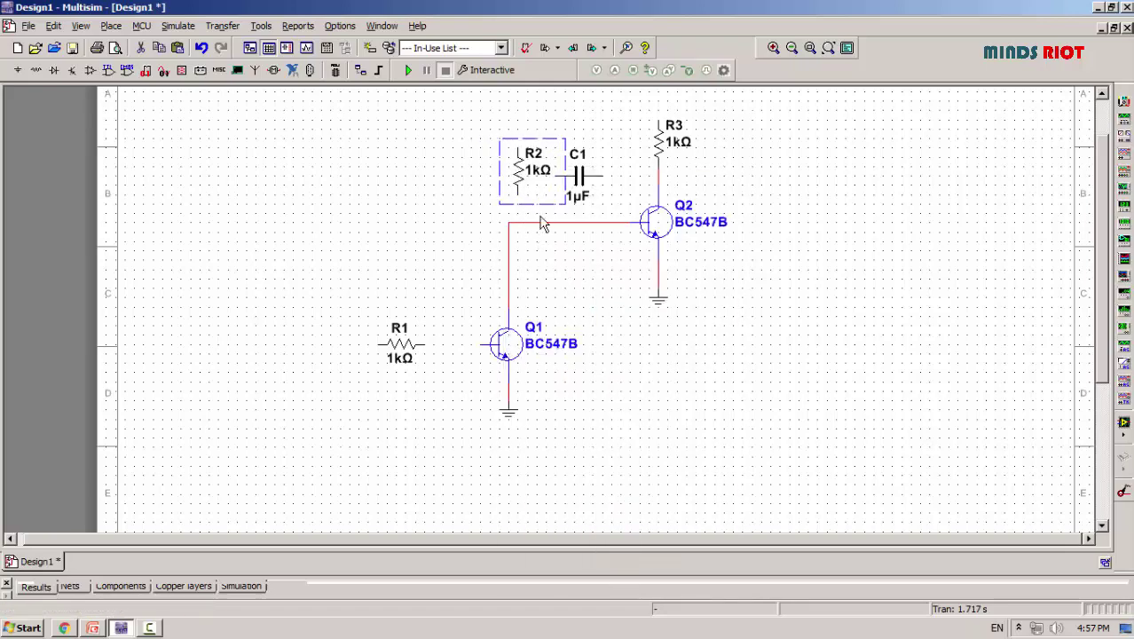
key(Left)
click(556, 255)
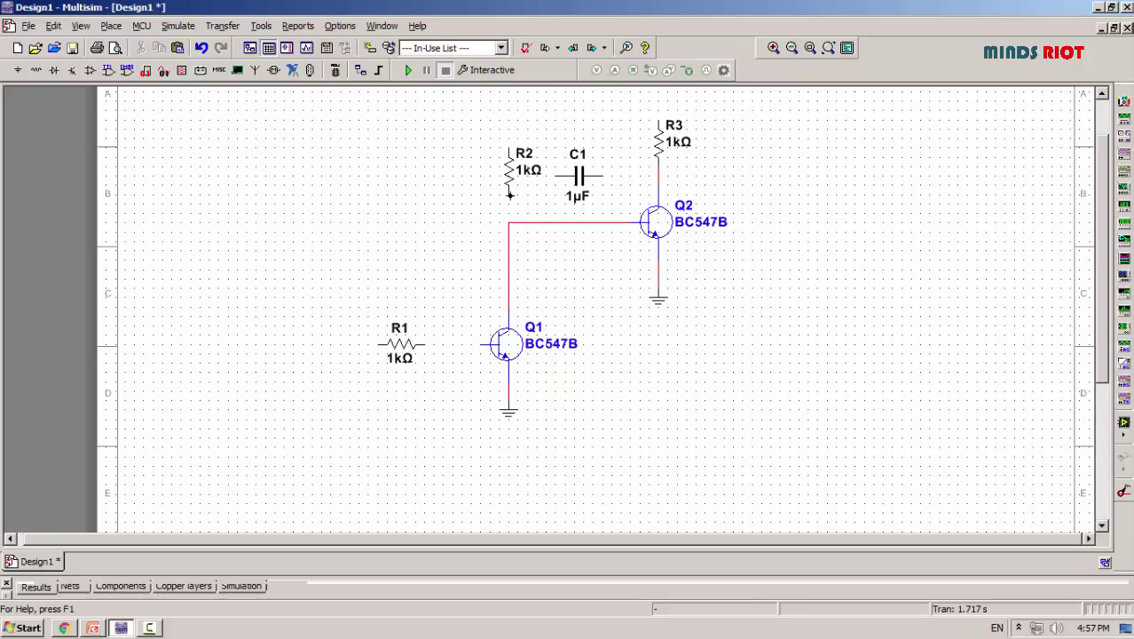
Step: Wire R2's bottom to the Q1–Q2 wire, R1 to Q1's base, R2's top to R3, and C1 across Q2
click(511, 194)
click(508, 221)
click(423, 344)
click(479, 344)
click(509, 110)
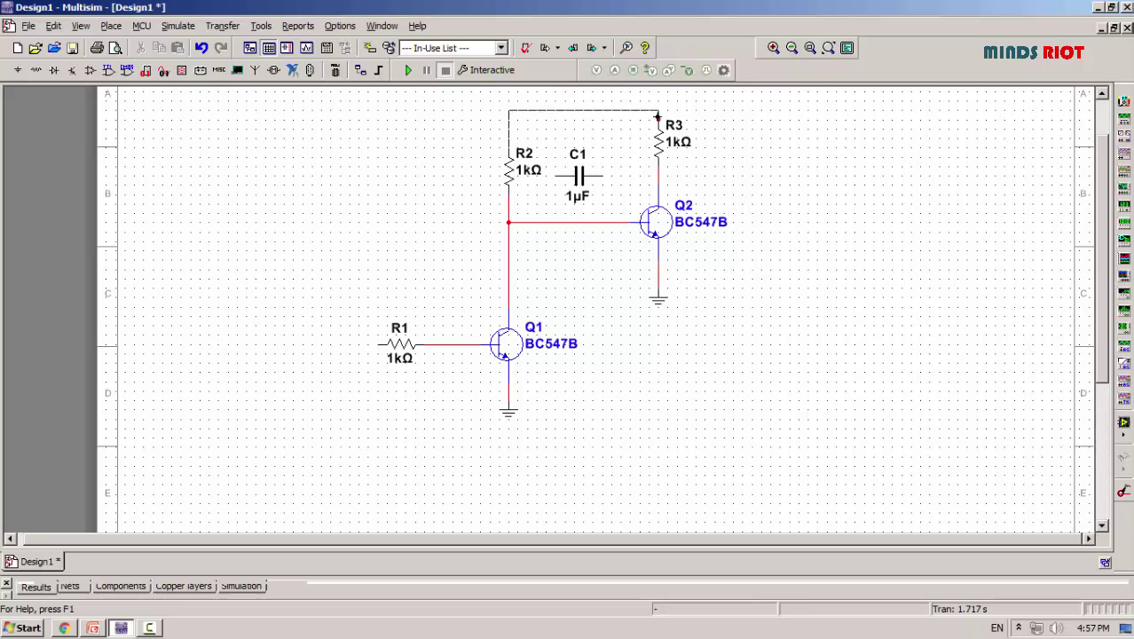
click(657, 112)
click(548, 220)
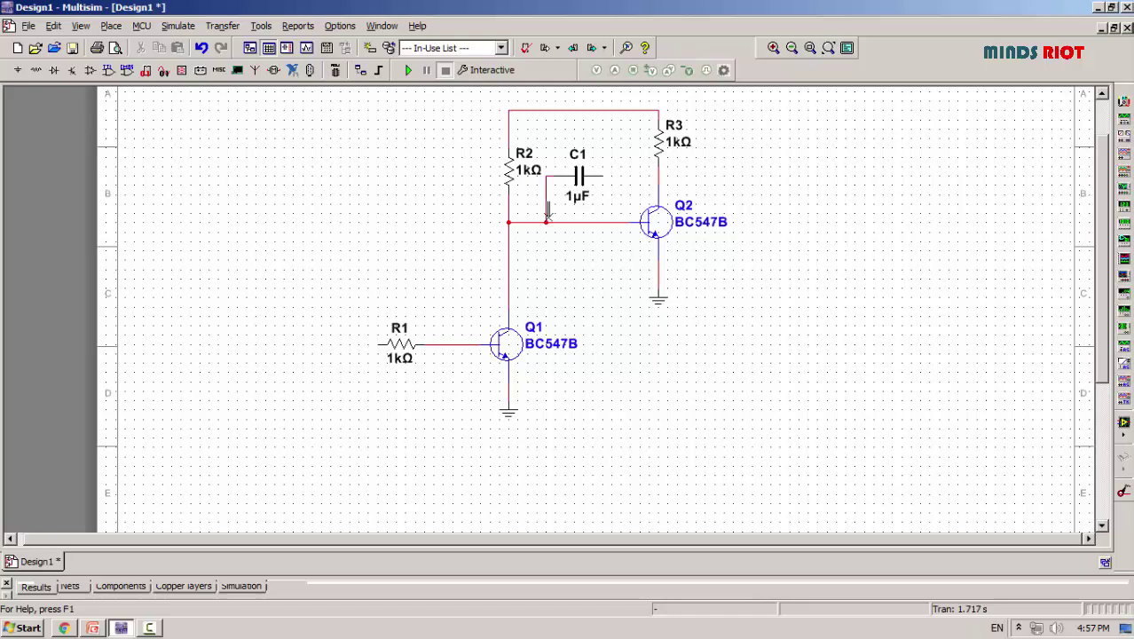
click(606, 174)
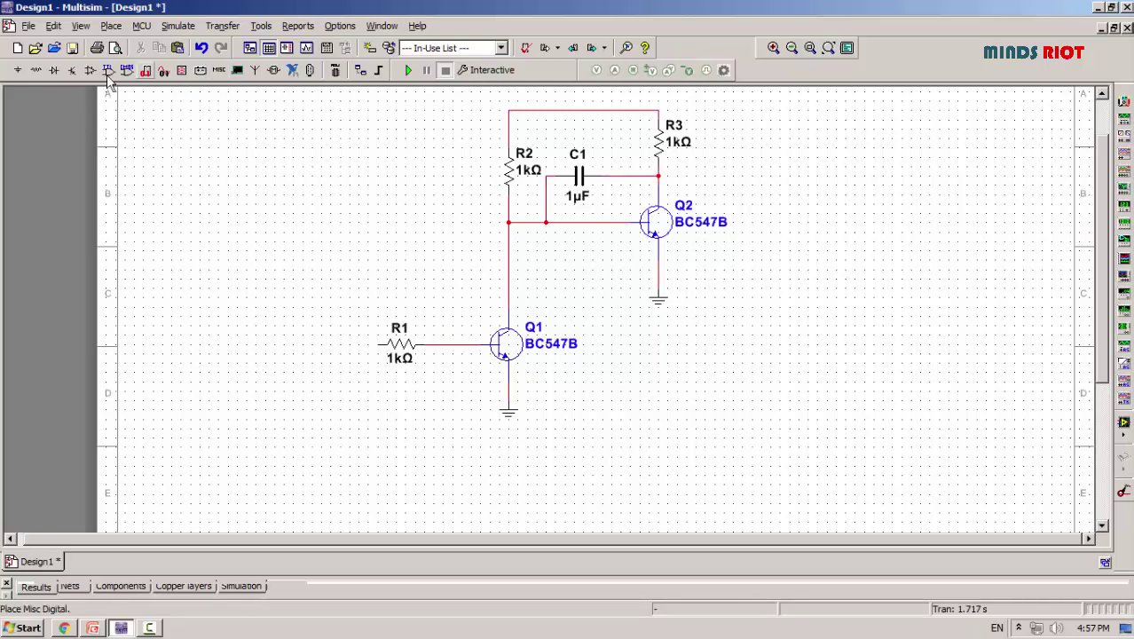
Step: Place a VCC supply on the top wire
click(18, 69)
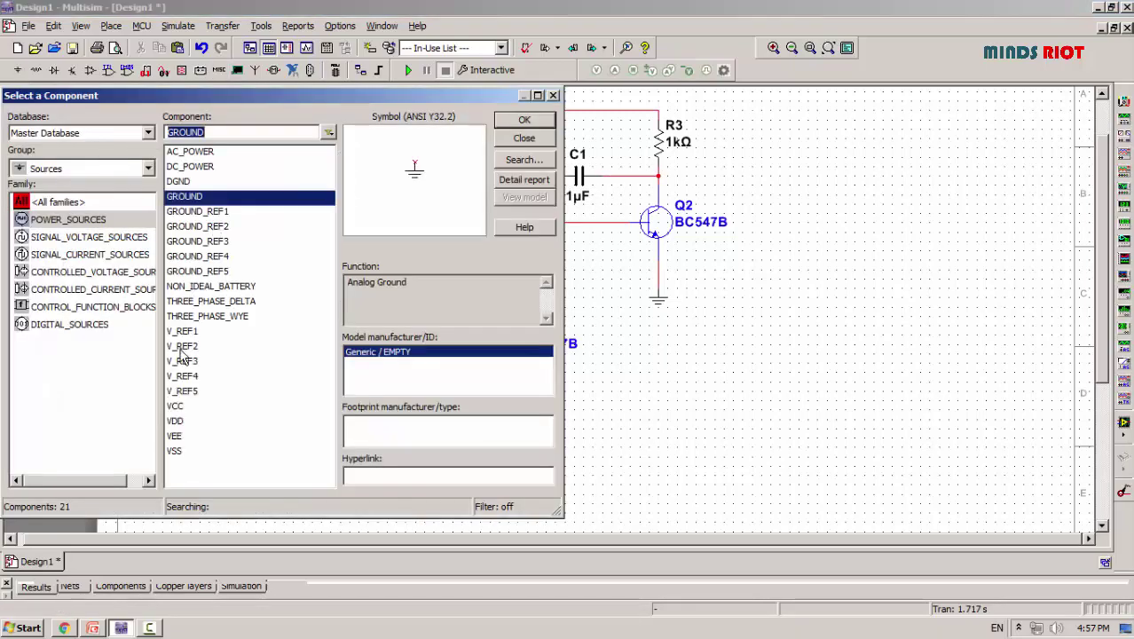
click(182, 406)
click(523, 123)
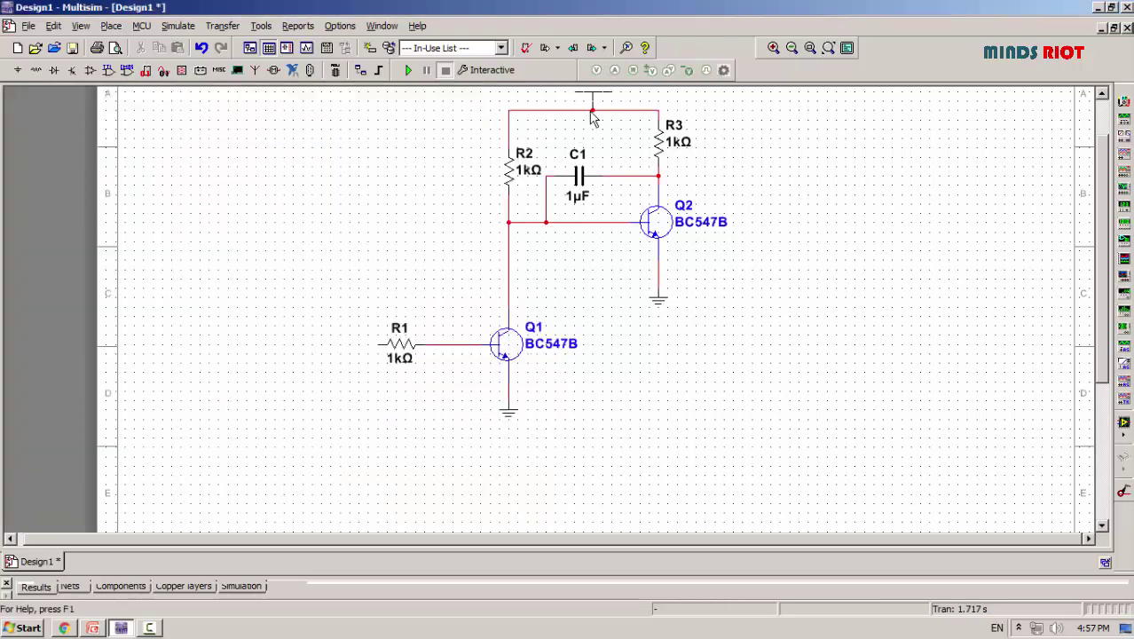
click(587, 113)
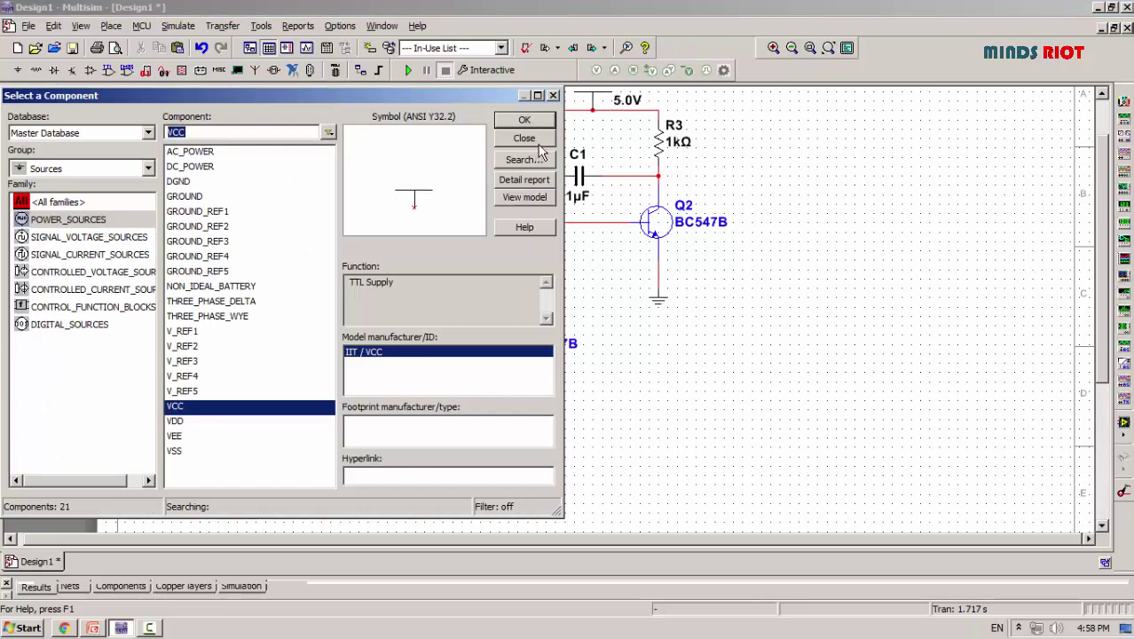
click(535, 141)
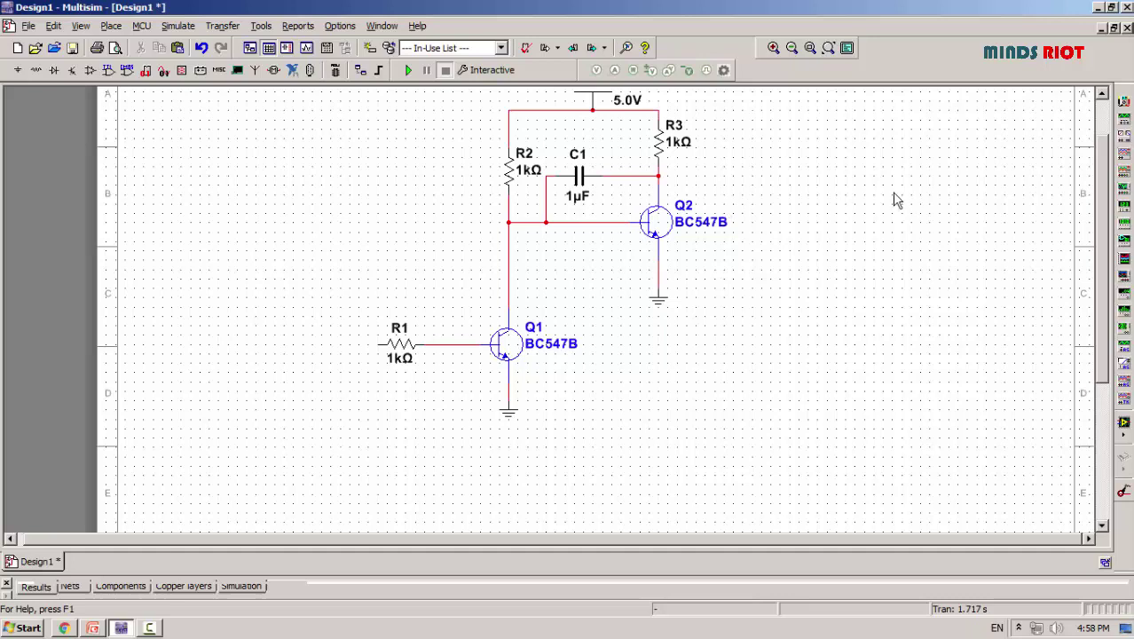
Step: Place function generator XFG1 left of the circuit and wire its COM to Q1's emitter
click(1120, 126)
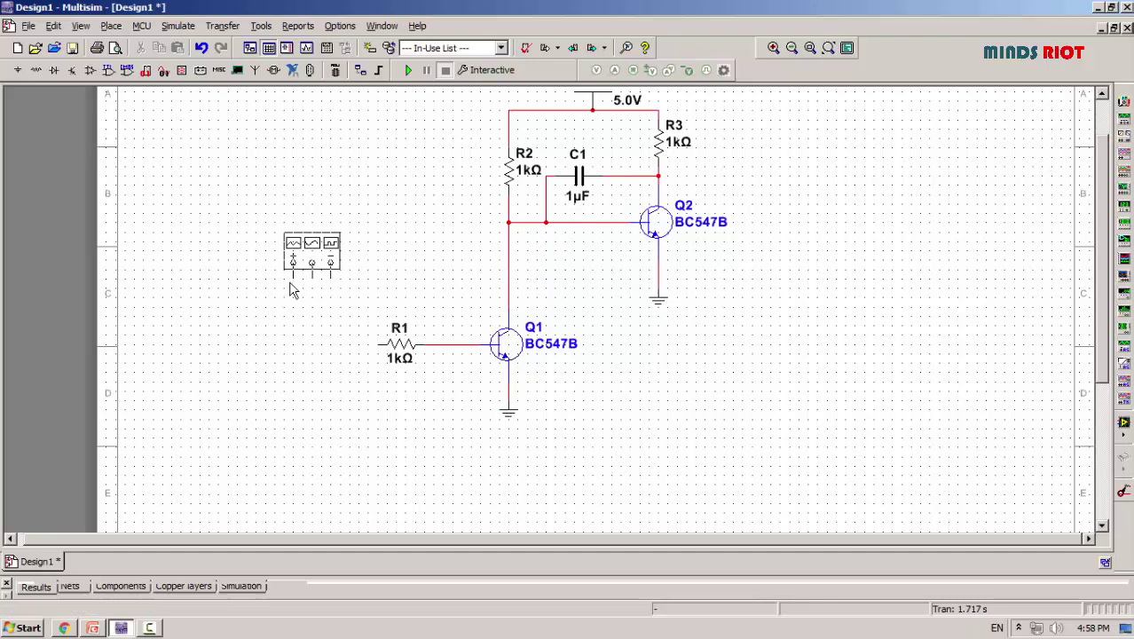
click(288, 294)
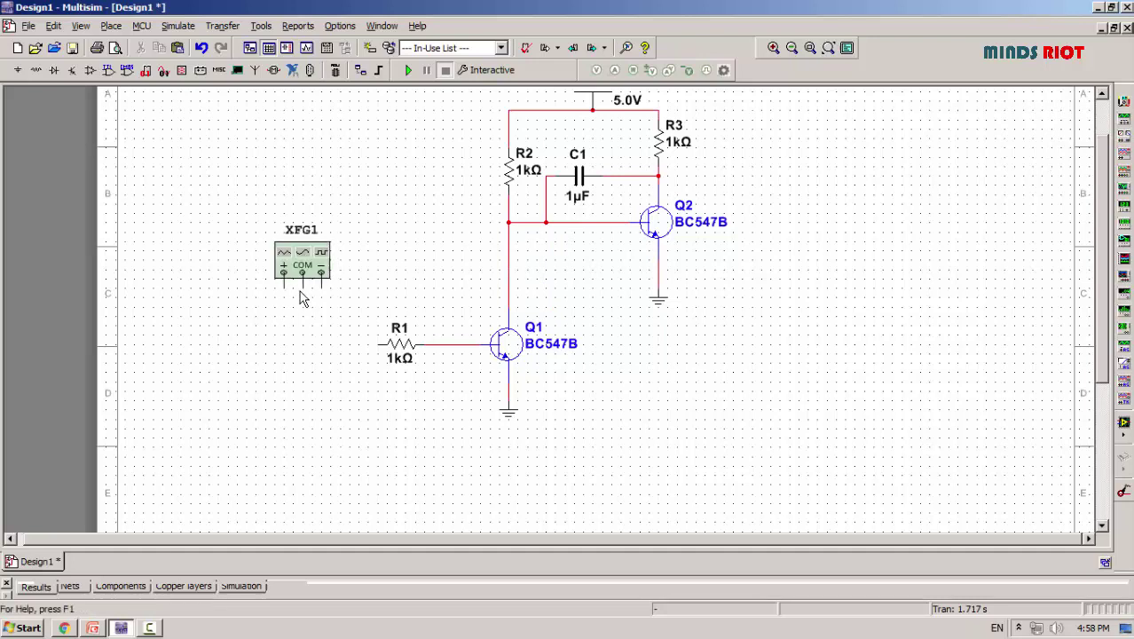
click(302, 286)
click(508, 391)
click(284, 286)
Step: Connect XFG1's + output to R1 and place an oscilloscope with channel A on Q2's collector
click(380, 345)
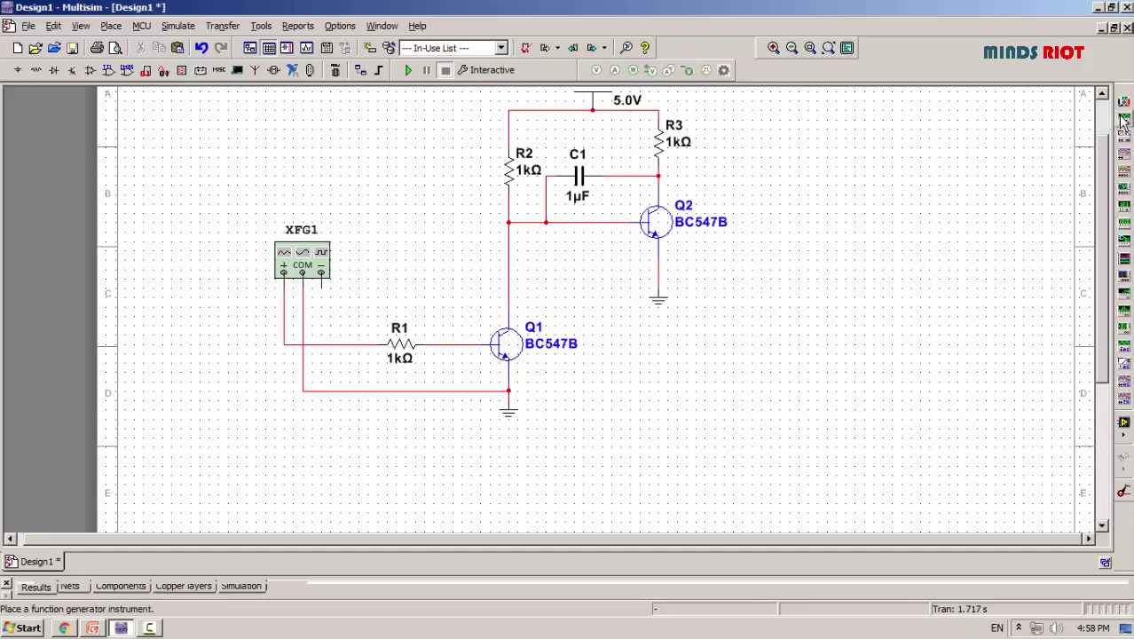
click(1123, 153)
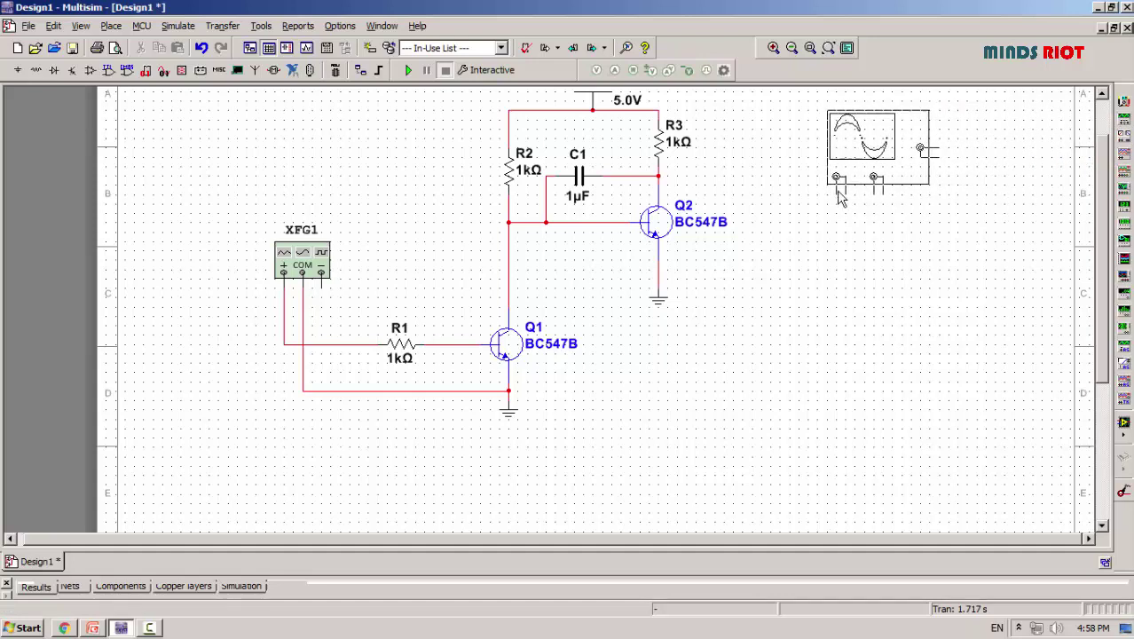
click(814, 190)
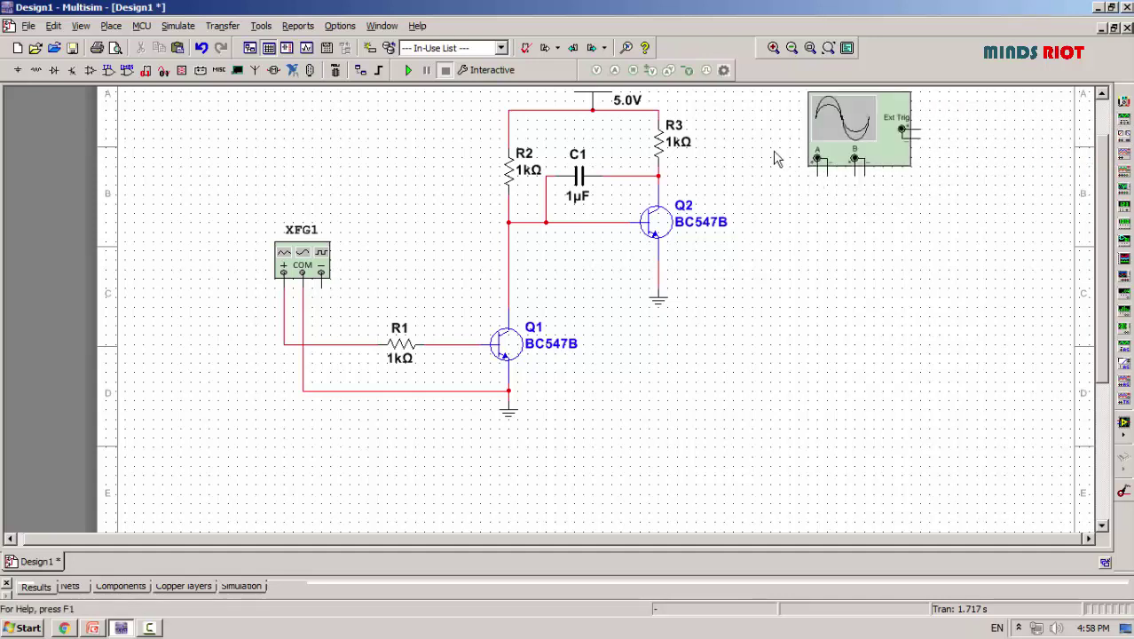
click(821, 174)
click(662, 176)
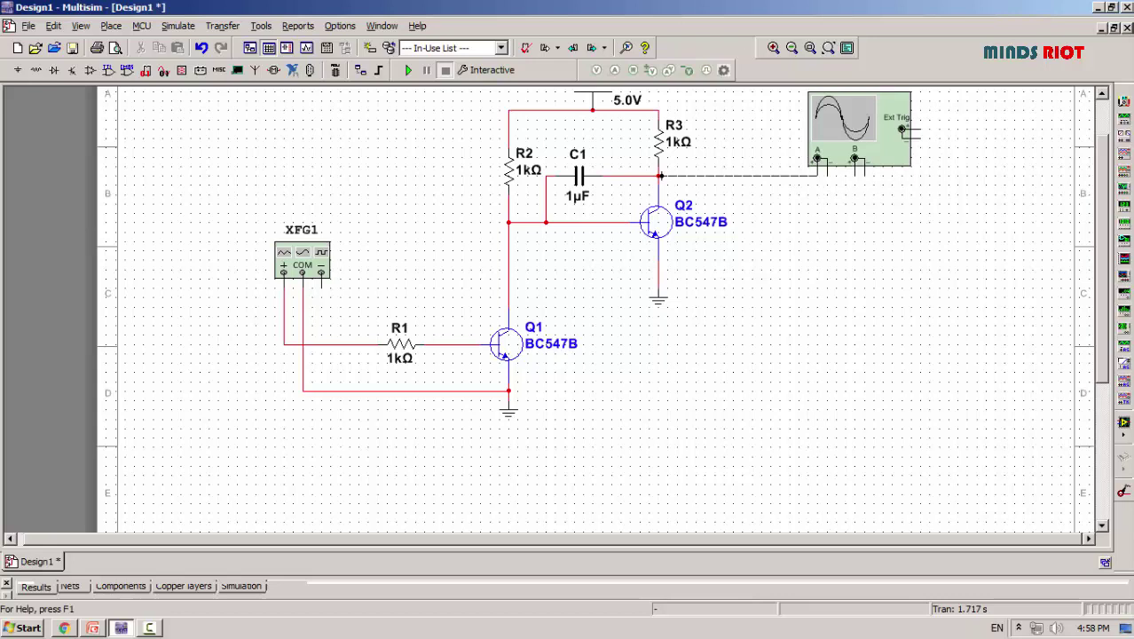
Step: Wire channel A's minus to Q2's emitter and channel B to the XFG1–R1 input line
click(827, 178)
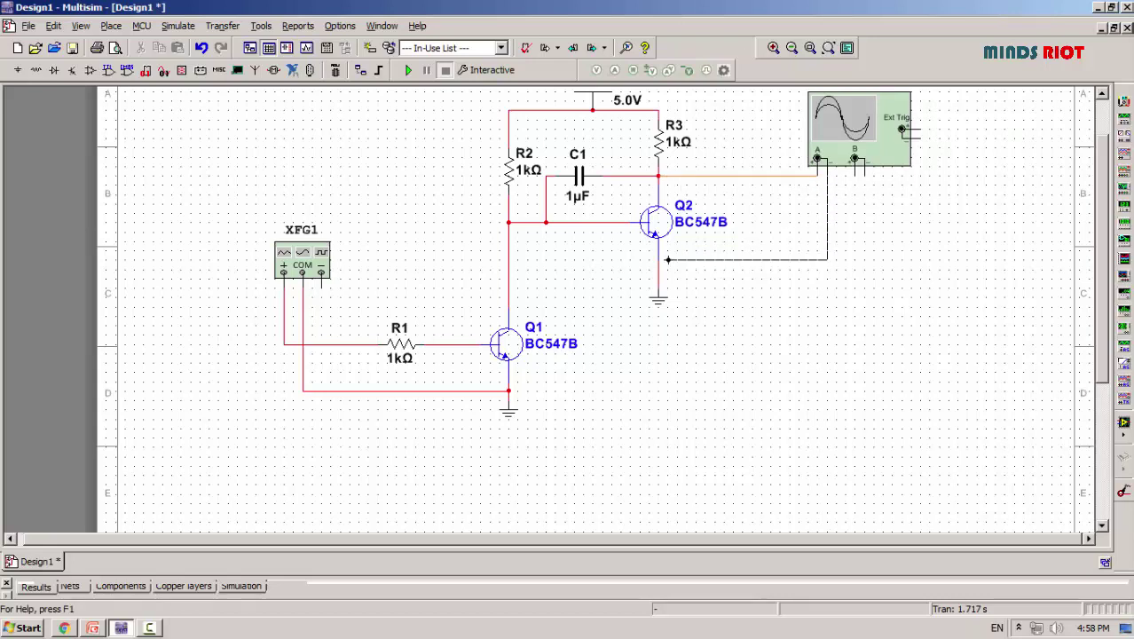
click(658, 268)
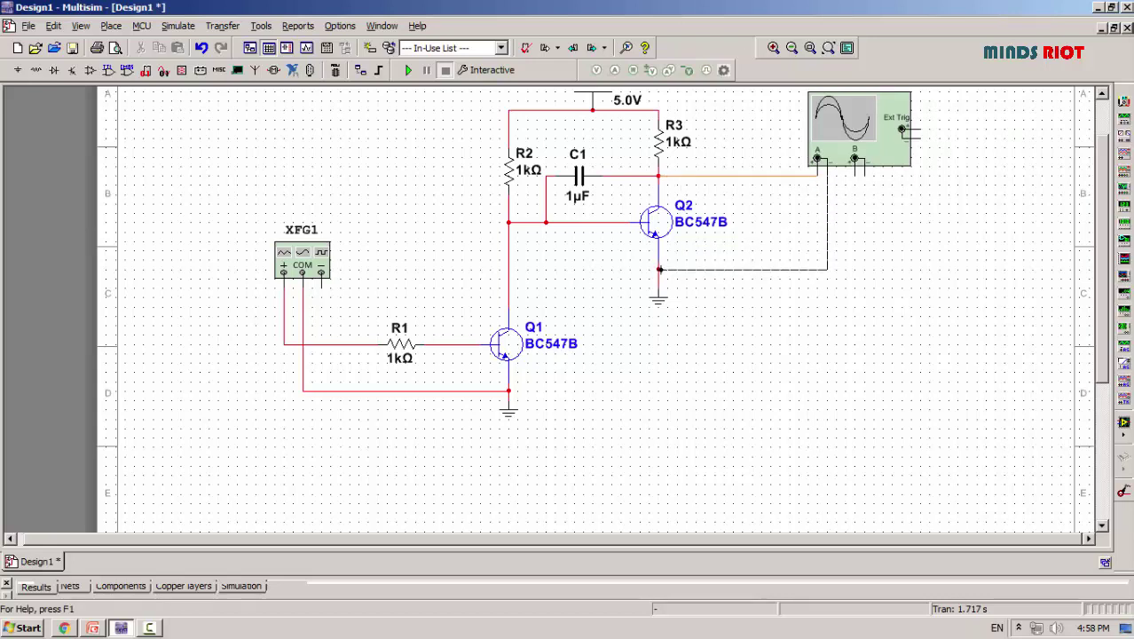
click(855, 173)
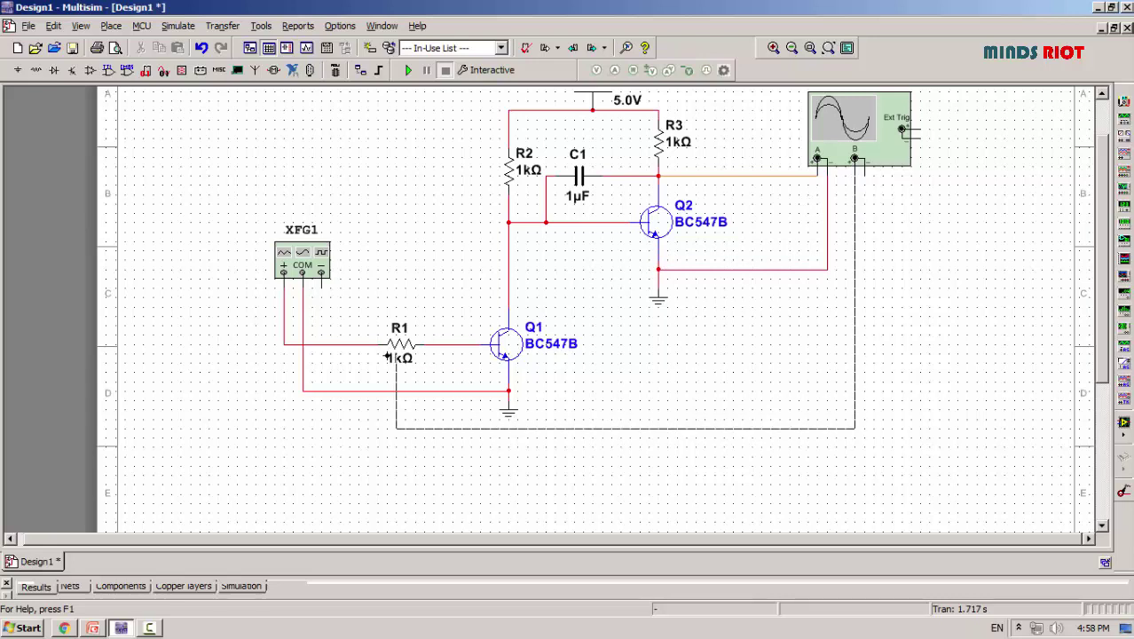
click(283, 343)
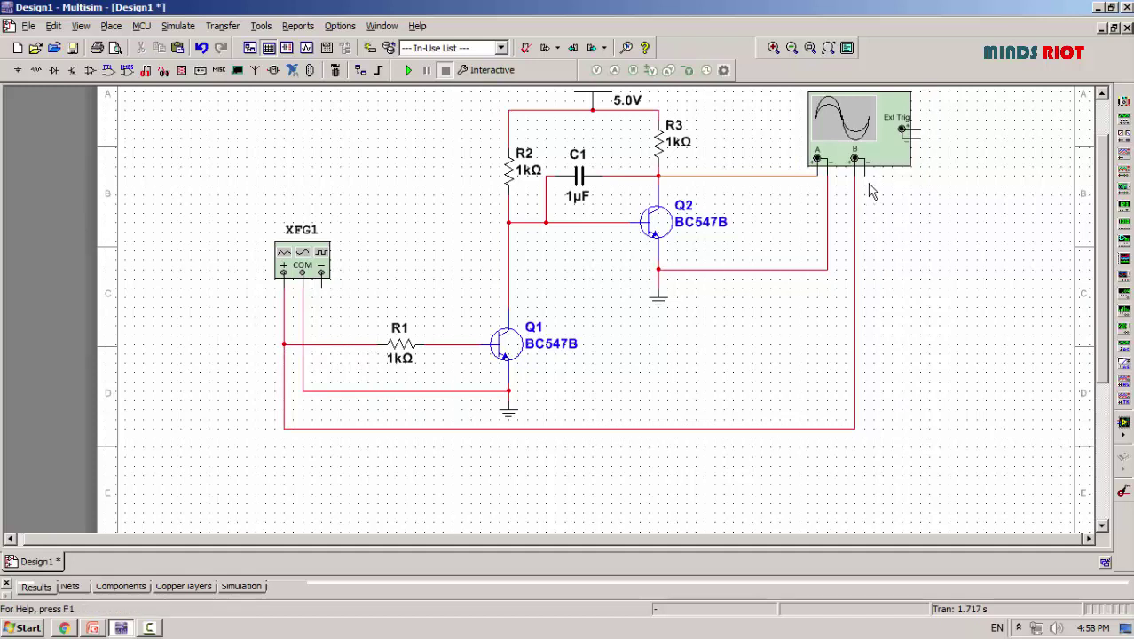
drag(829, 202, 830, 269)
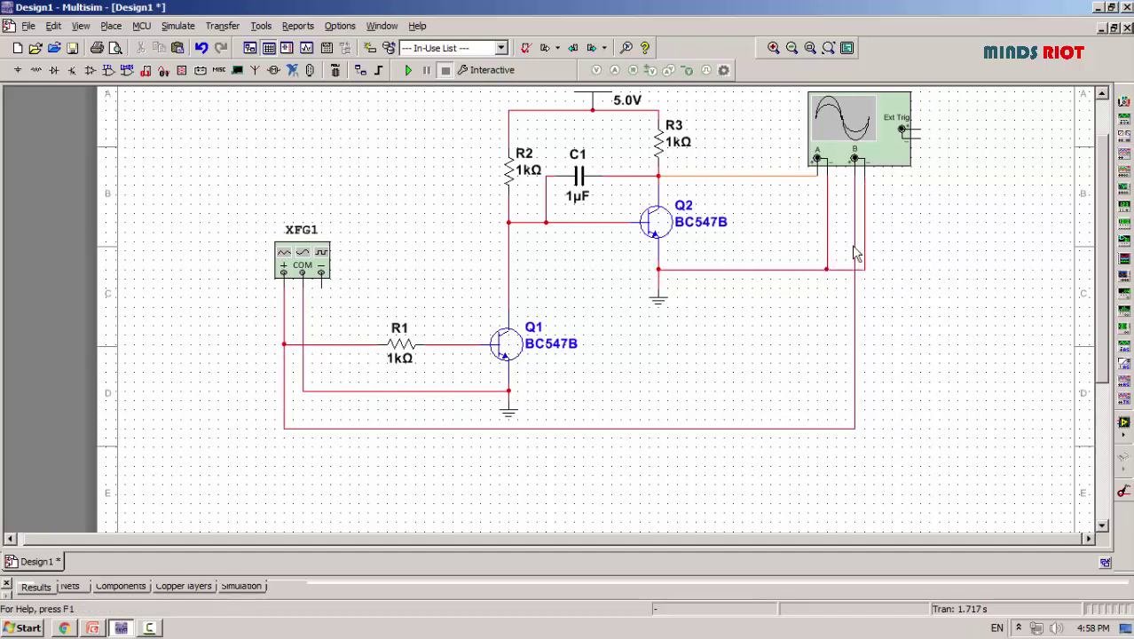
Step: Change C1 to 100nF and the VCC supply voltage from 5.0 V to 12 V
double_click(582, 203)
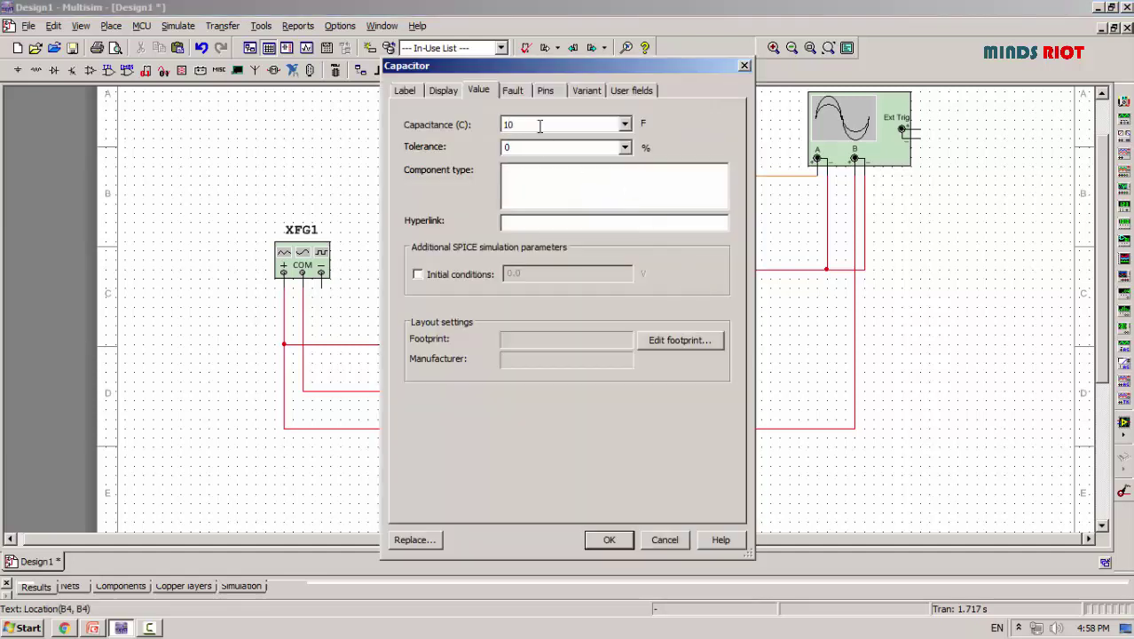
text(100n)
click(608, 540)
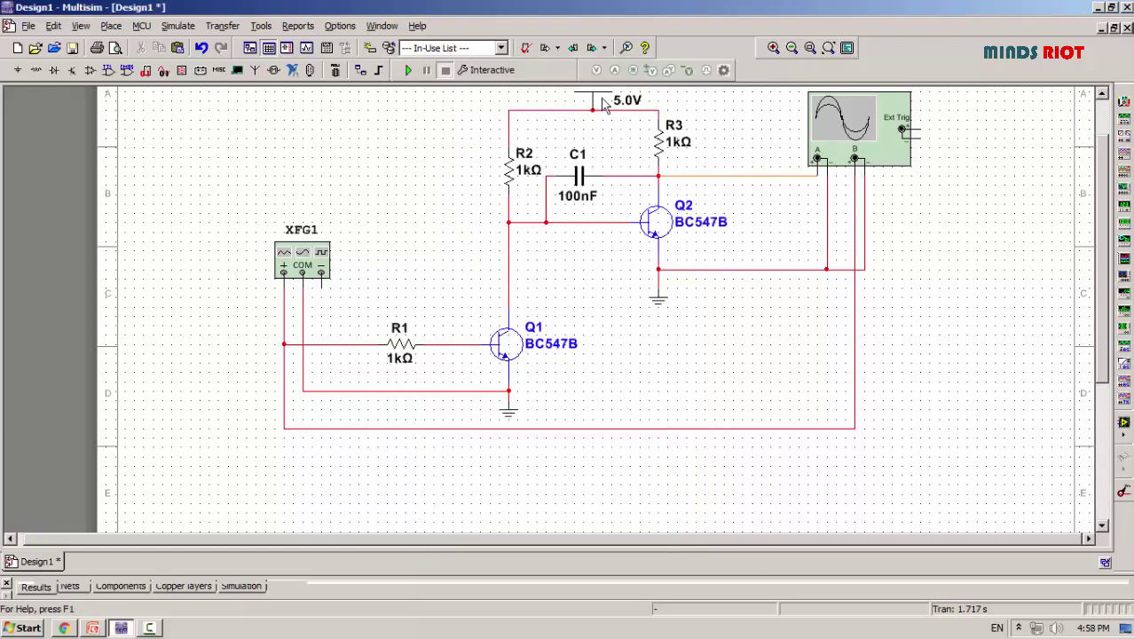
double_click(620, 99)
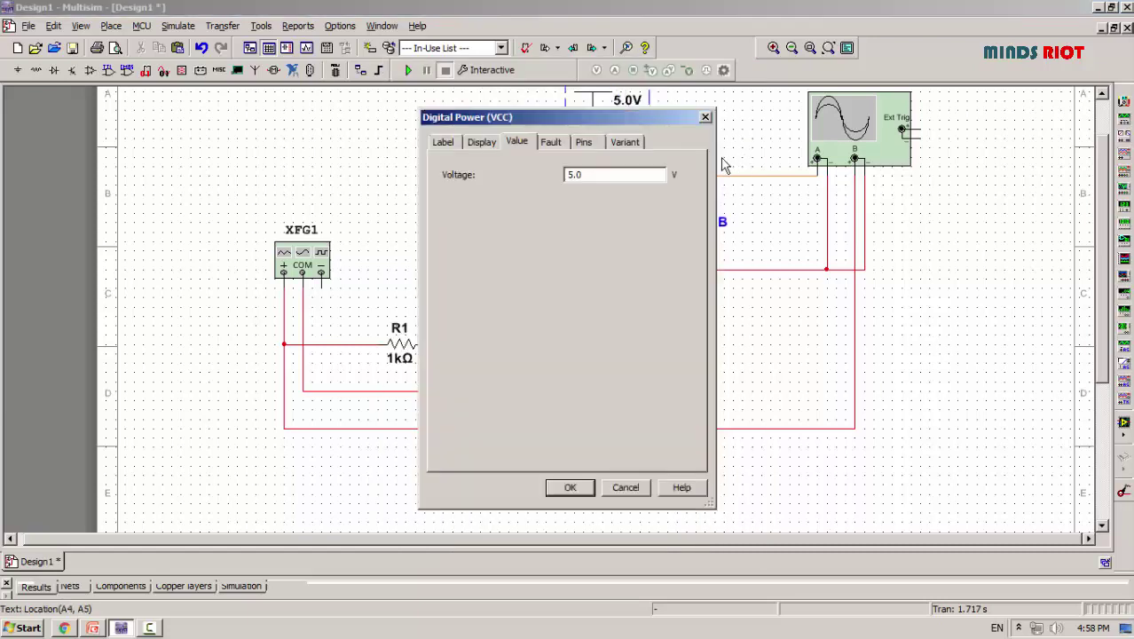
drag(625, 175, 482, 175)
click(585, 488)
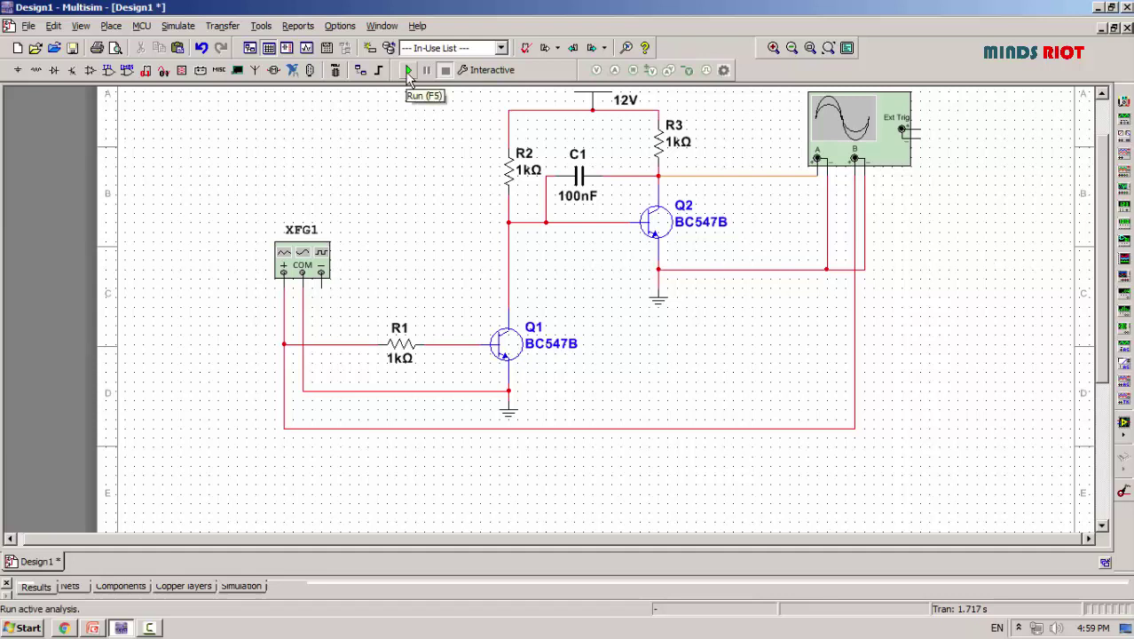
Step: Set XFG1 to a square-wave output at 1 kHz
double_click(297, 254)
click(622, 257)
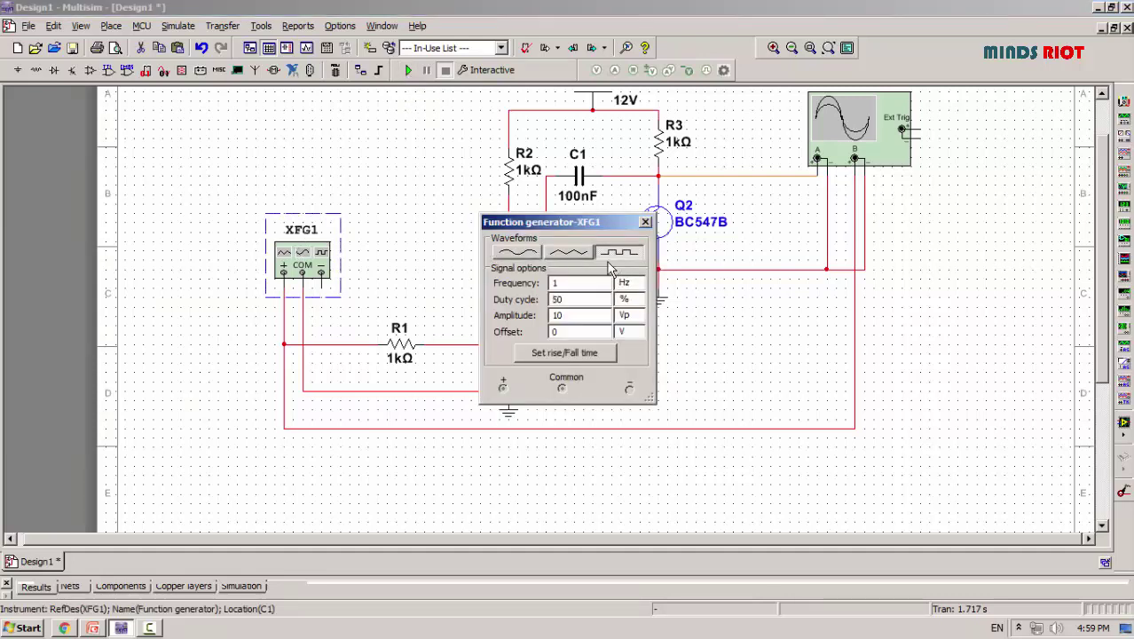
click(624, 282)
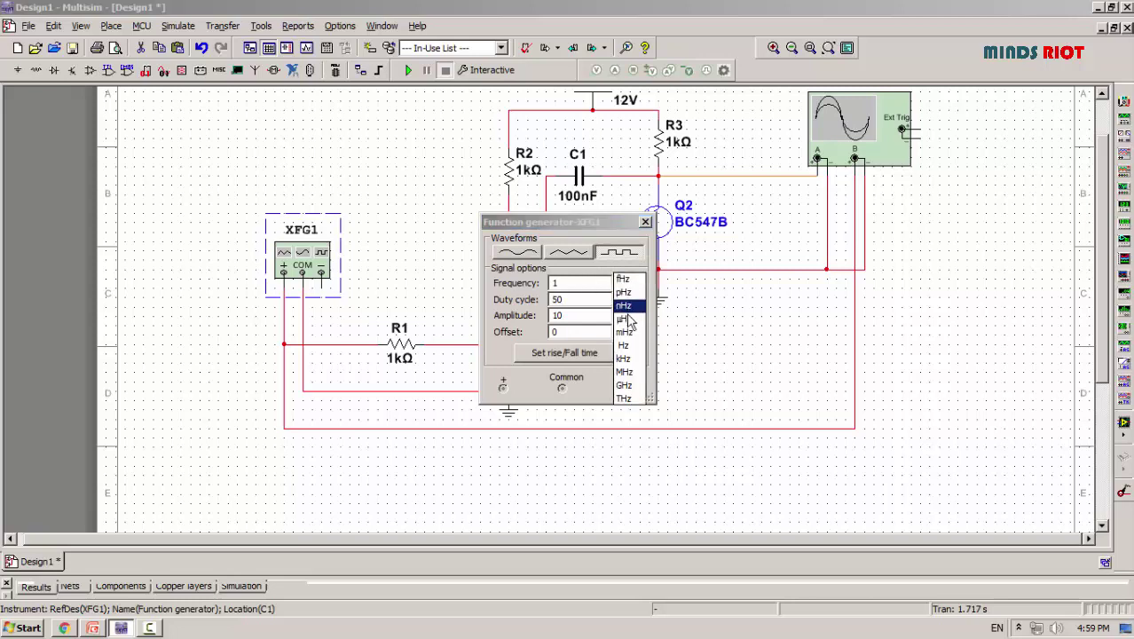
click(623, 359)
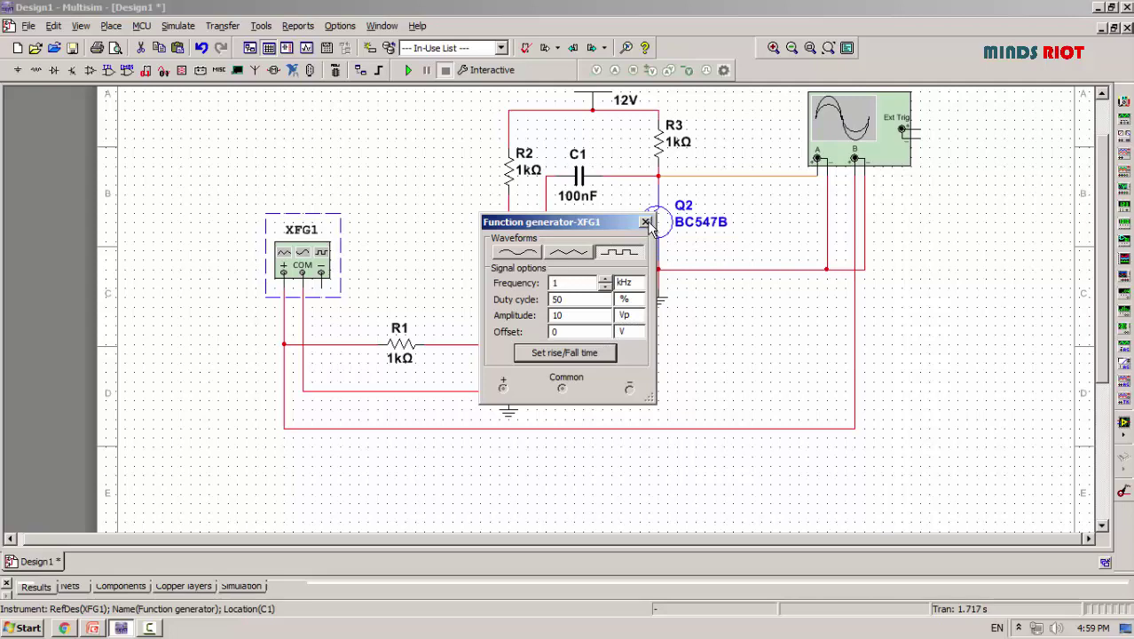
click(646, 222)
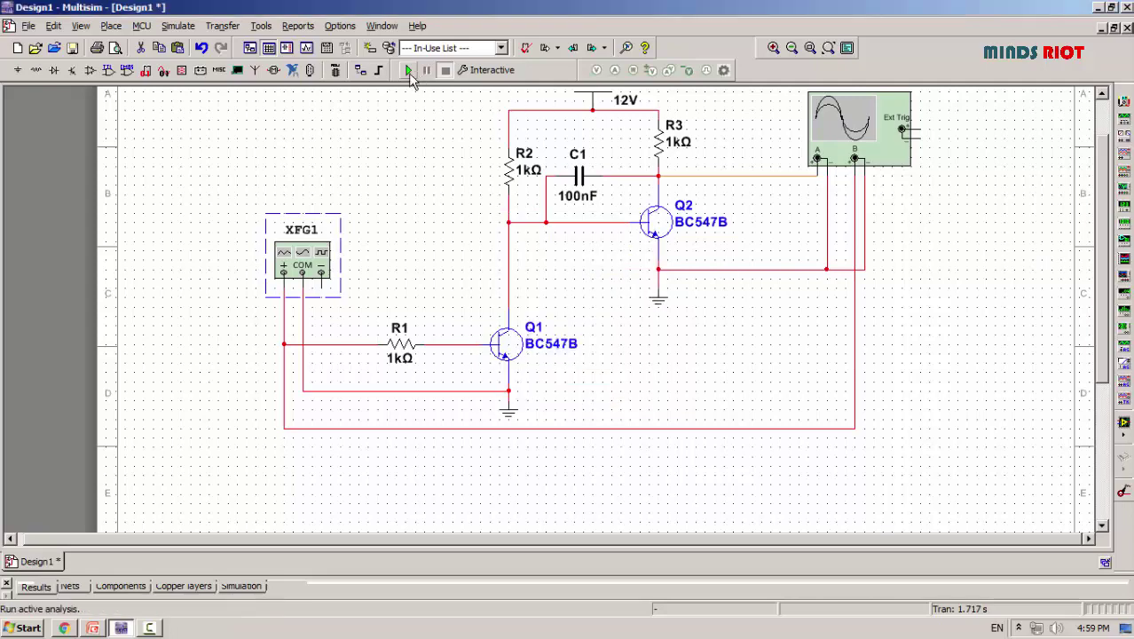
Step: Run the simulation, lower the scope timebase to 500 us/Div, and switch to a white screen
click(409, 71)
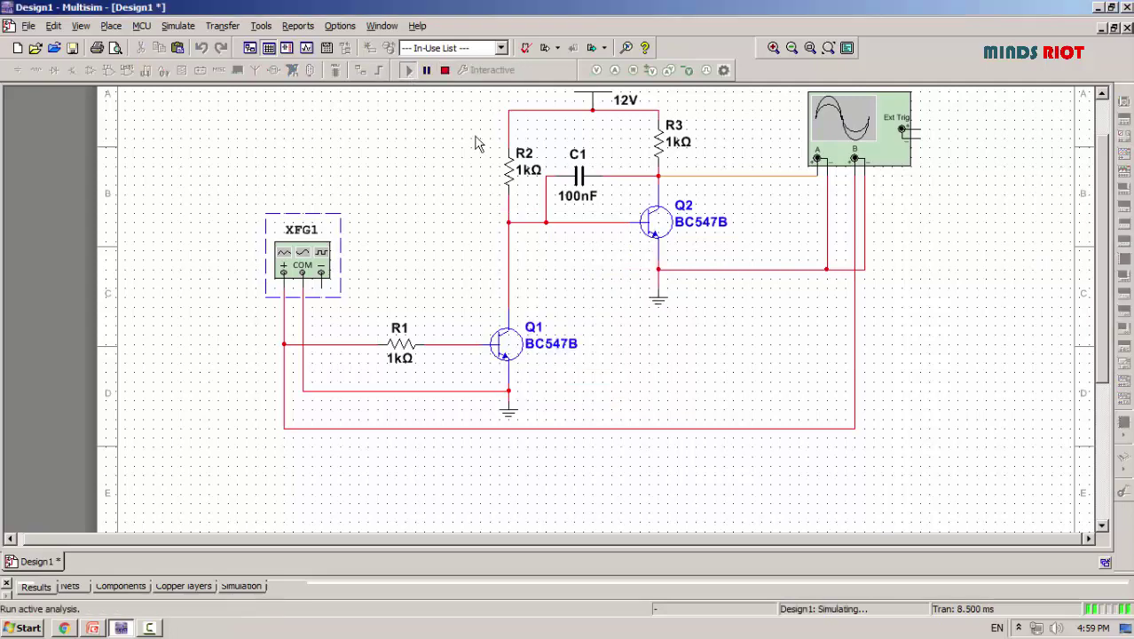
double_click(881, 146)
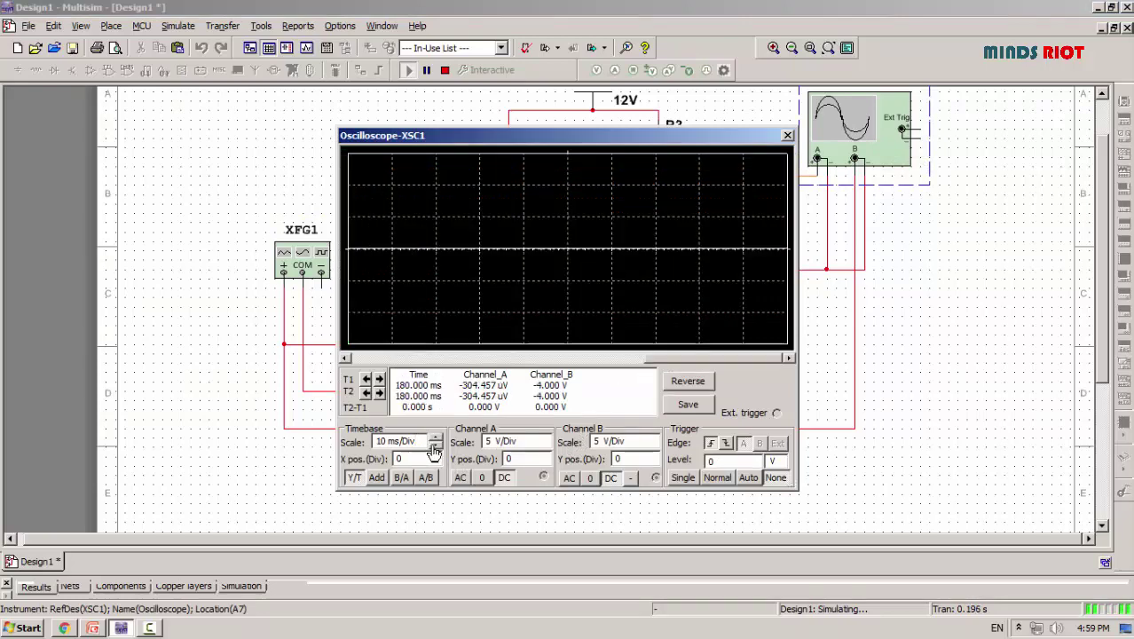
click(434, 447)
click(435, 447)
click(435, 447)
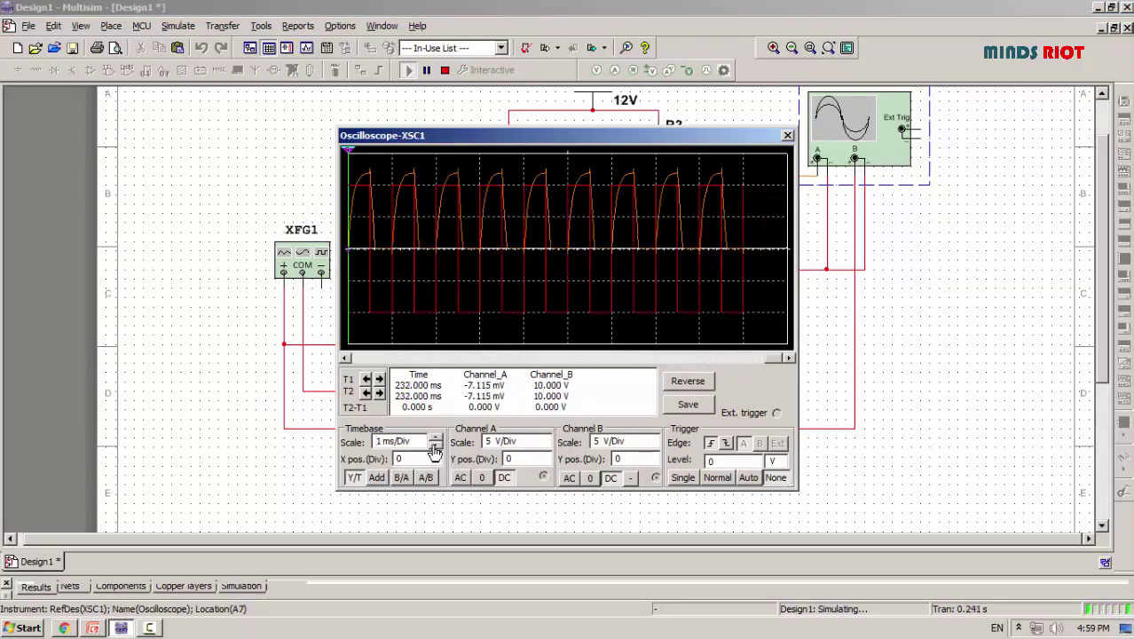
click(435, 448)
click(692, 384)
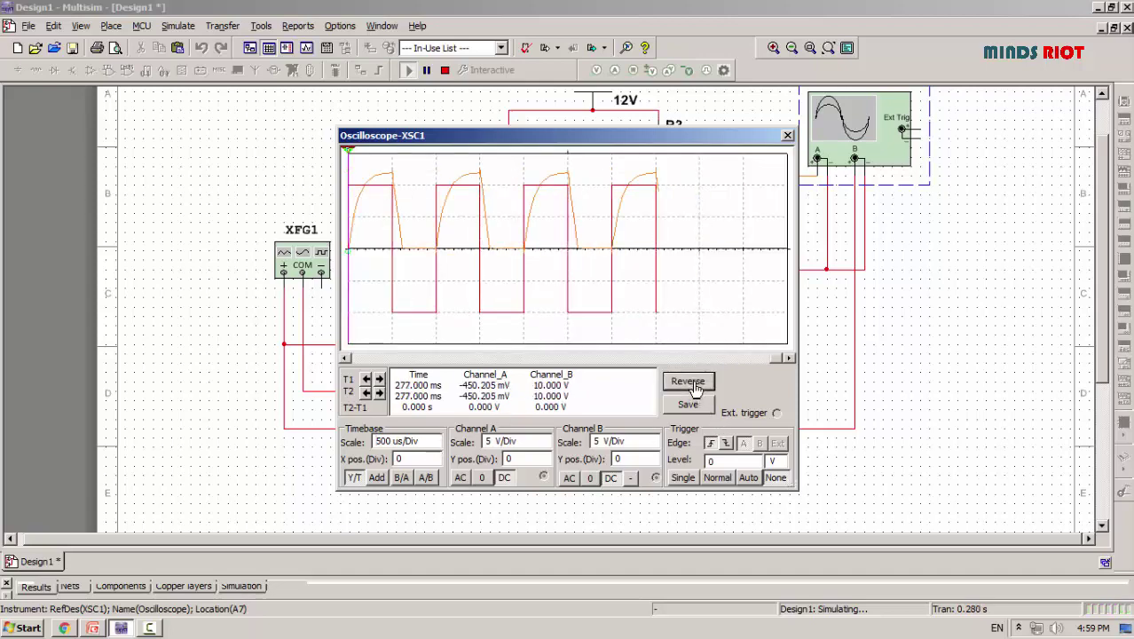
click(787, 135)
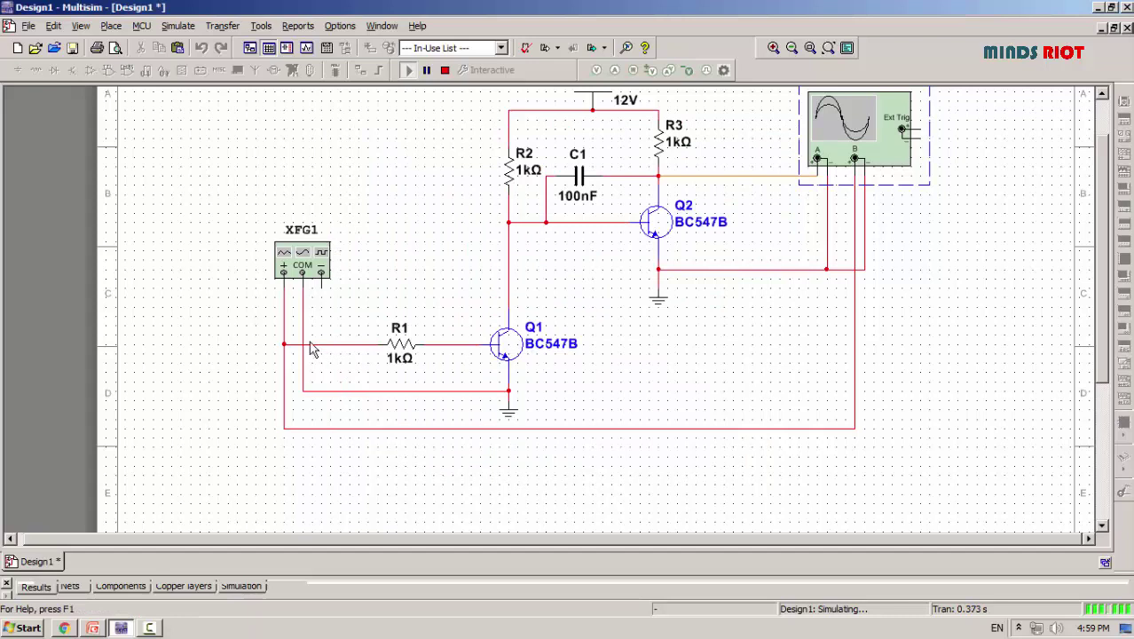
Step: Colour the input wire net dark blue
double_click(284, 330)
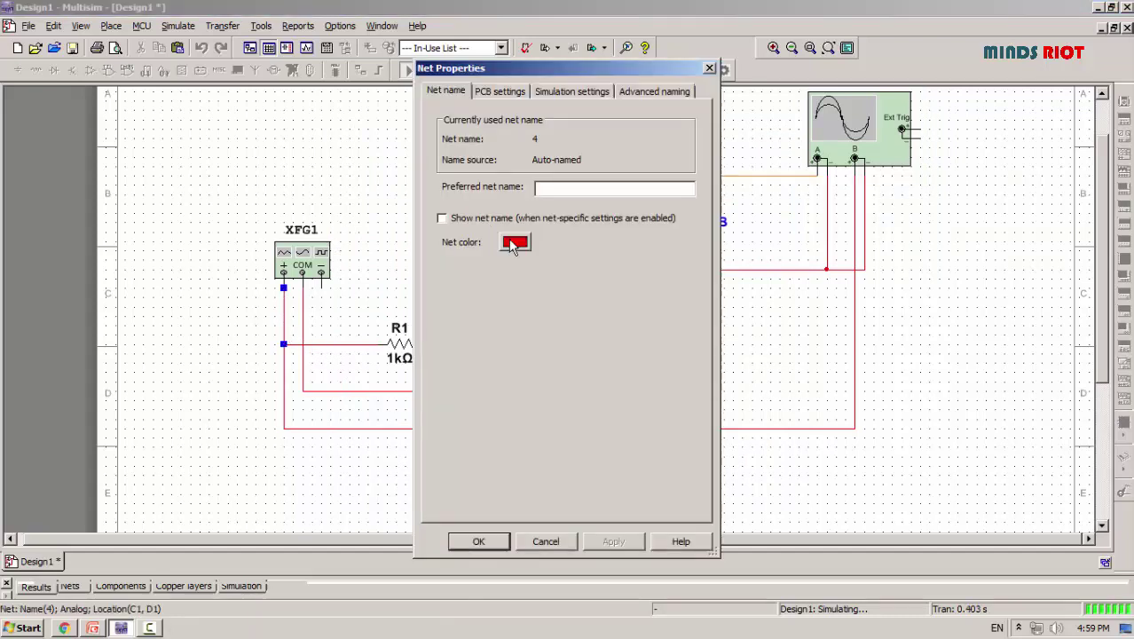
click(513, 242)
click(506, 255)
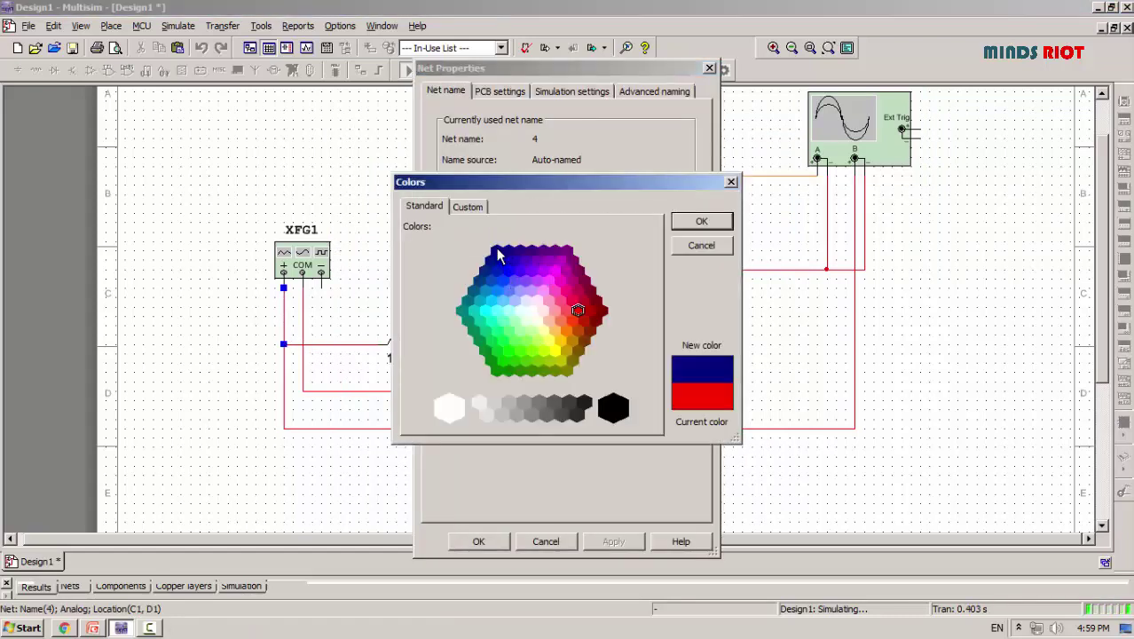
click(674, 219)
click(491, 542)
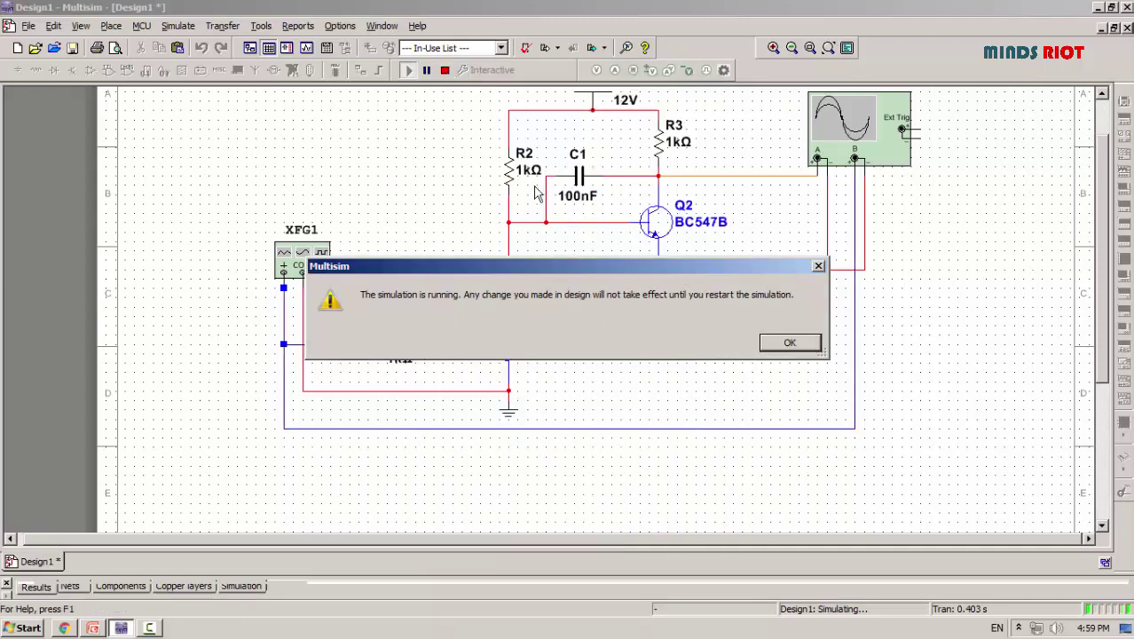
Step: Stop the running simulation and colour the ground wire net dark blue
click(810, 344)
click(444, 71)
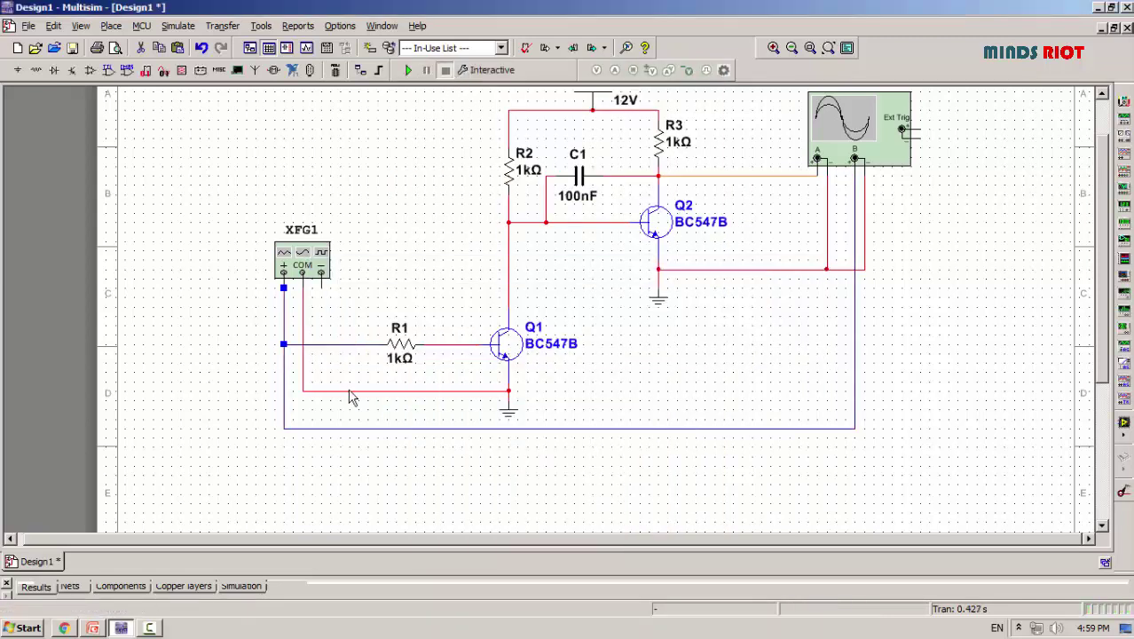
double_click(346, 392)
click(513, 281)
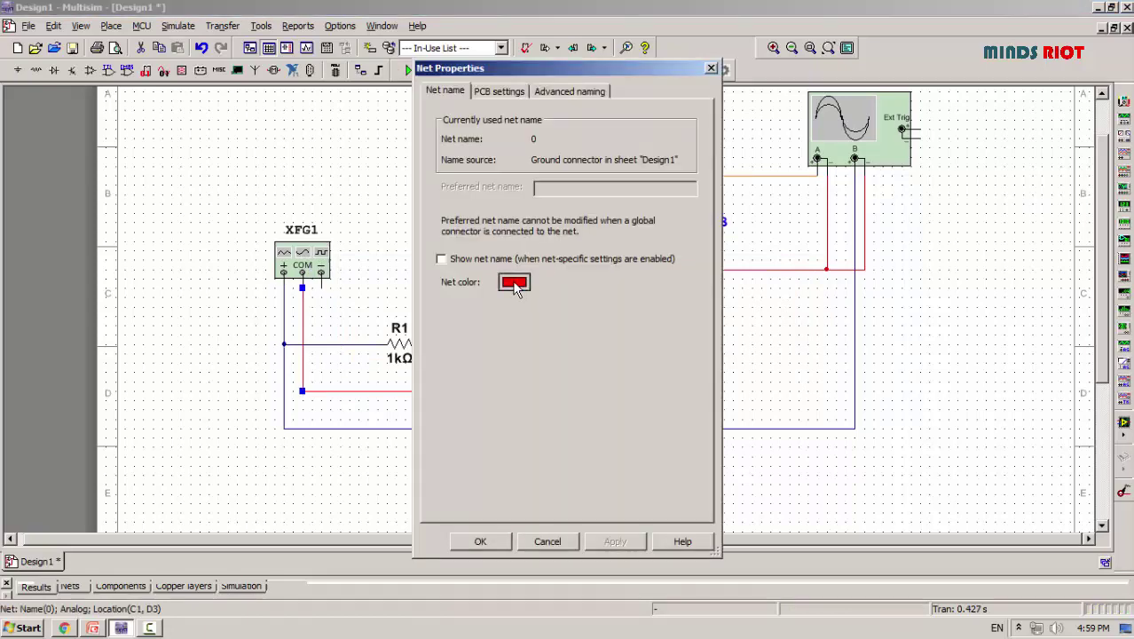
click(496, 258)
click(699, 221)
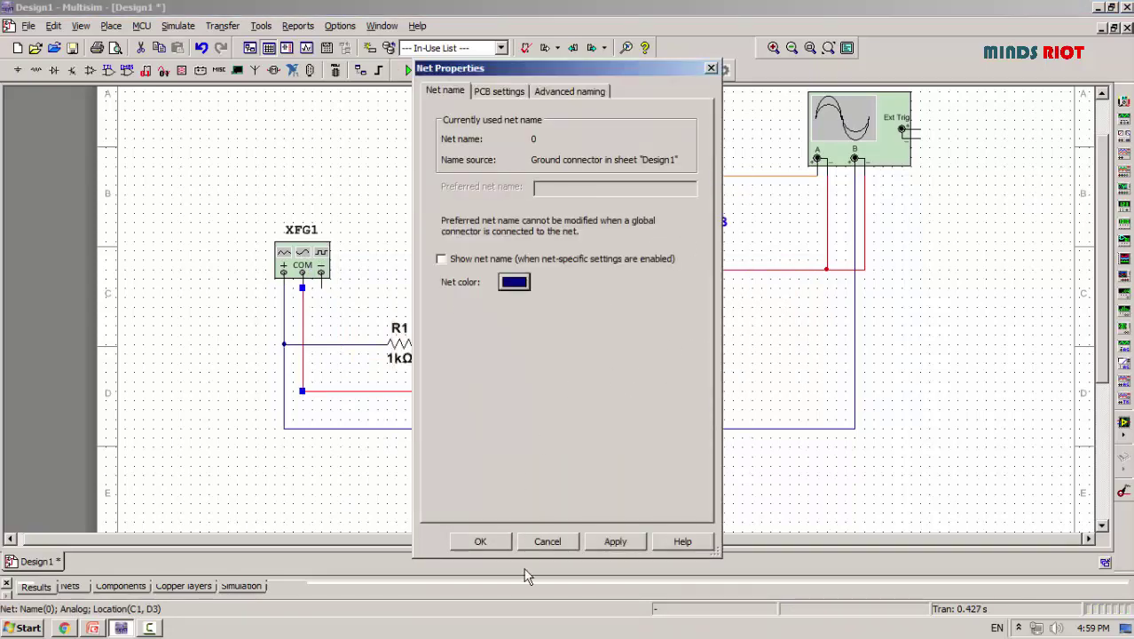
click(480, 541)
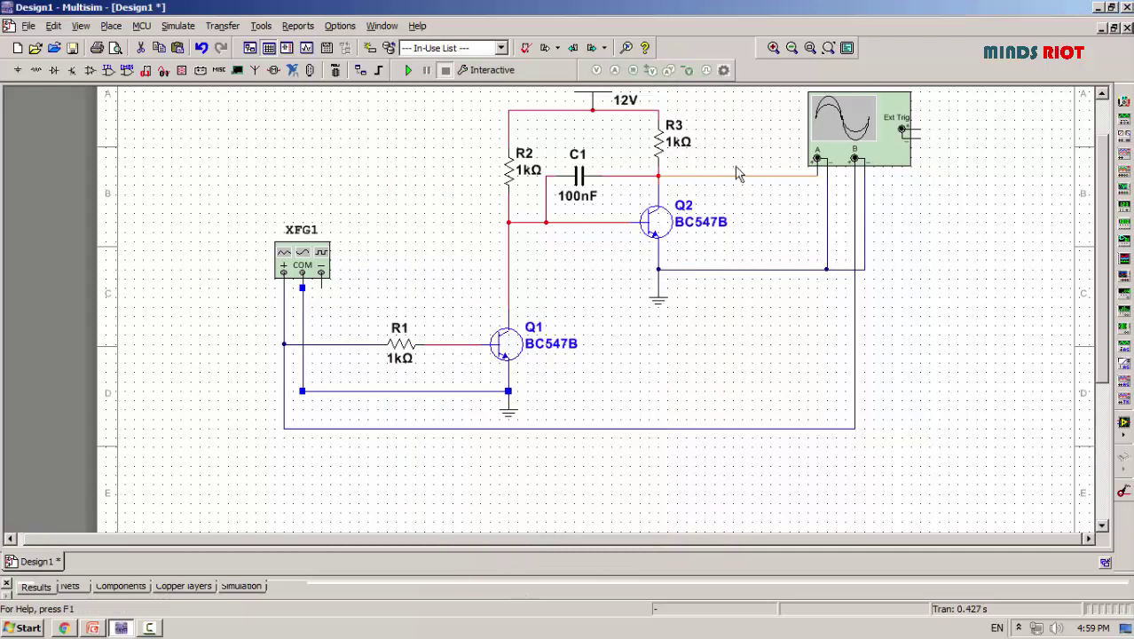
Step: Colour the output wire net to oscilloscope channel A dark red
double_click(749, 177)
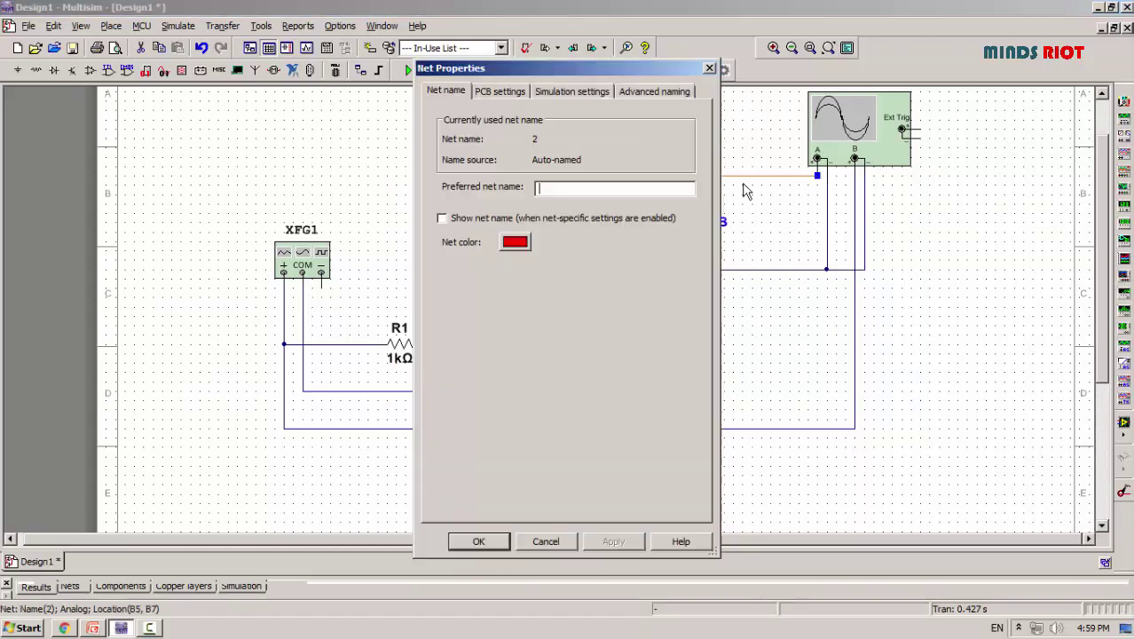
click(515, 243)
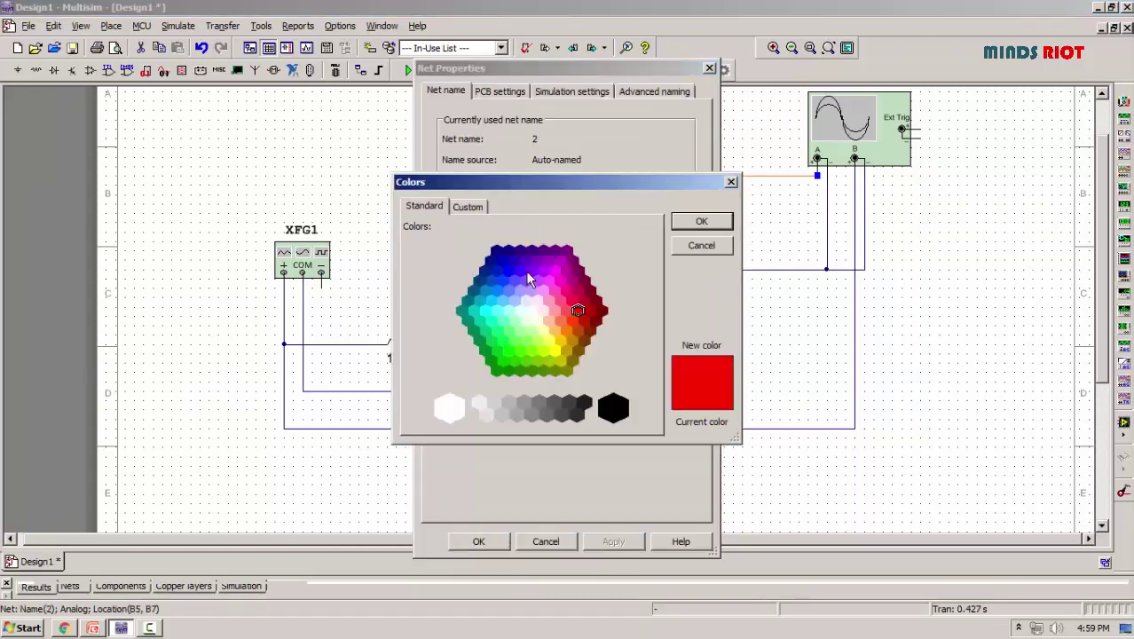
click(599, 309)
click(700, 221)
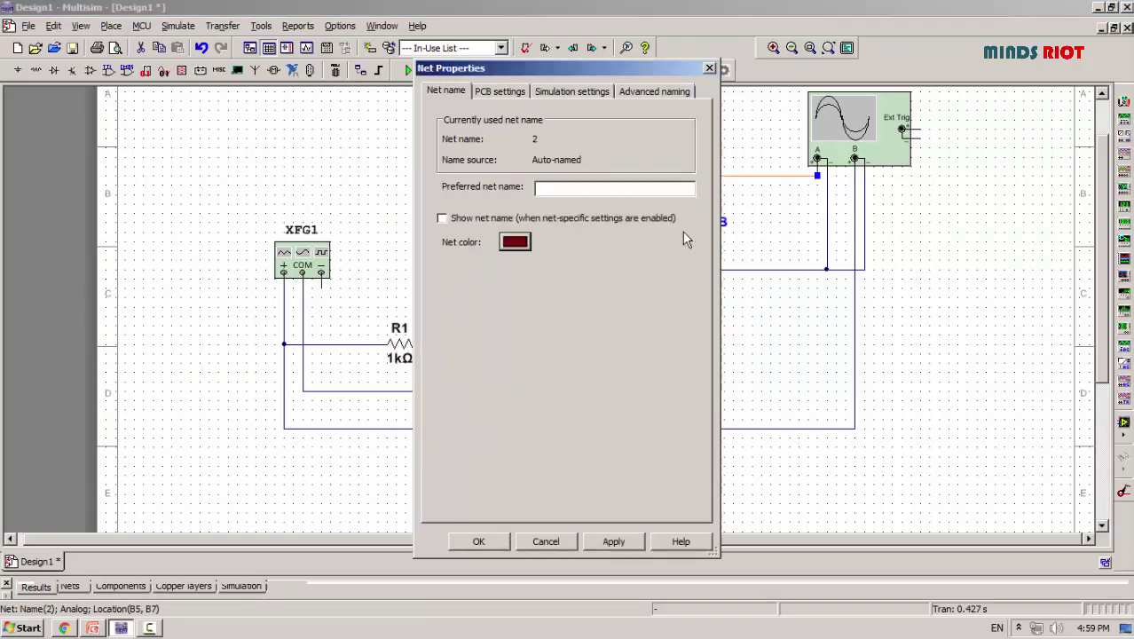
click(471, 546)
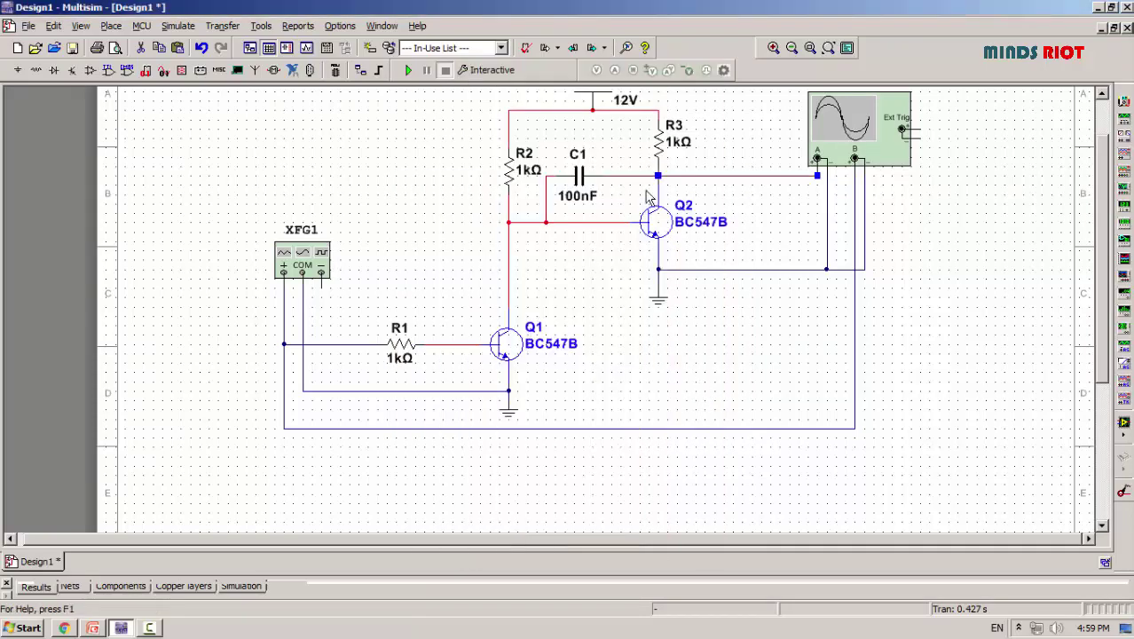
Step: Rerun the simulation, try 2 V/Div on both channels, and set the timebase to 200 us/Div
click(410, 71)
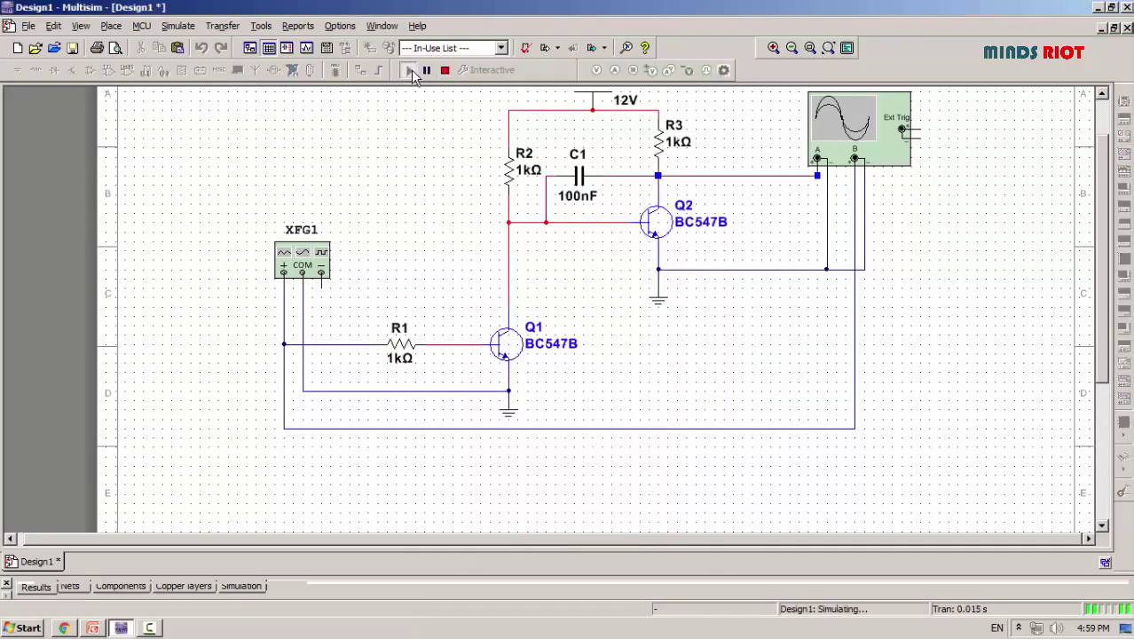
double_click(849, 133)
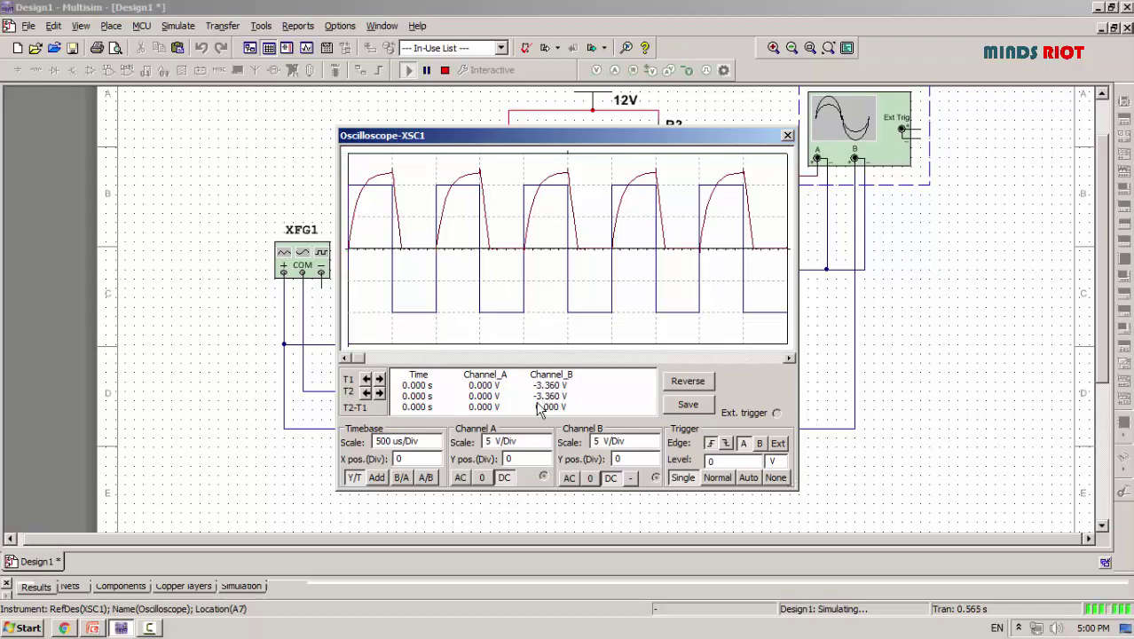
click(536, 447)
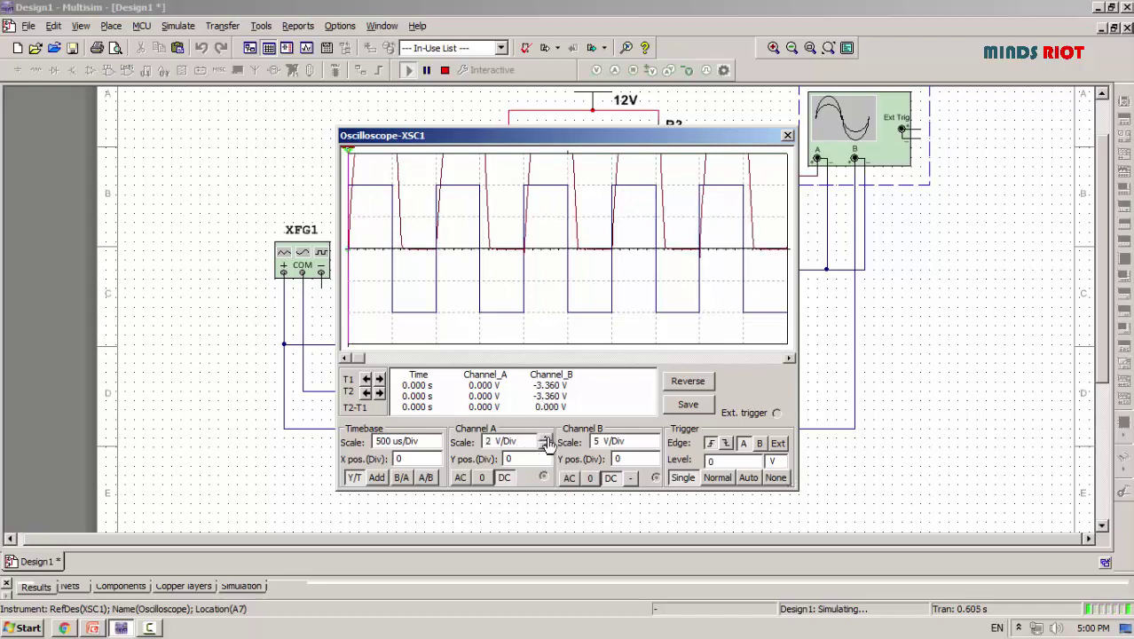
click(647, 443)
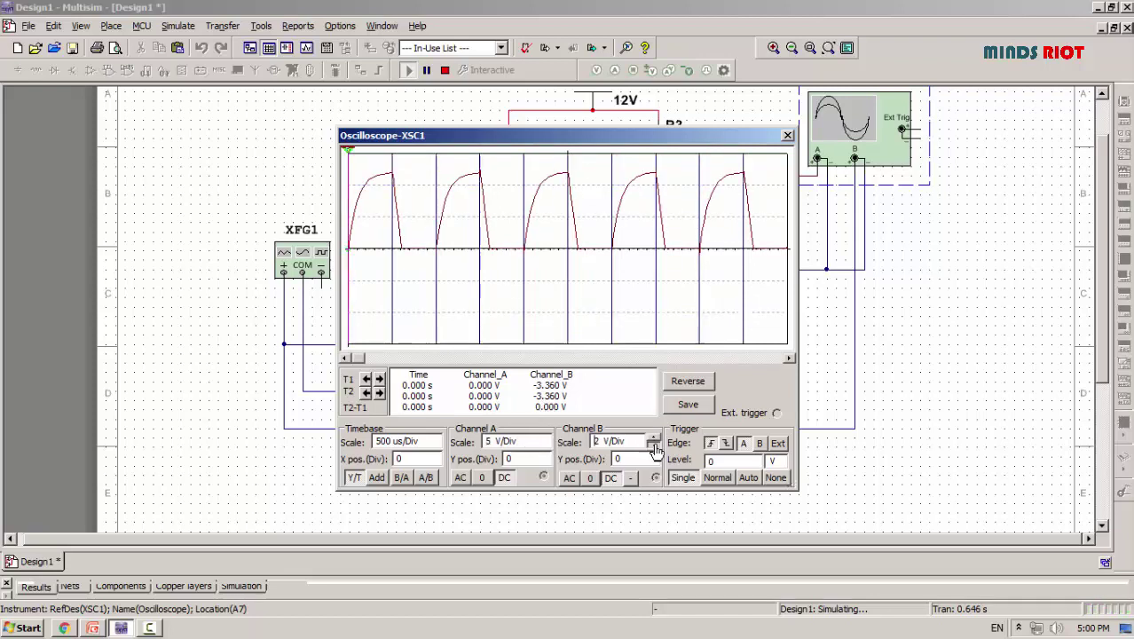
click(439, 448)
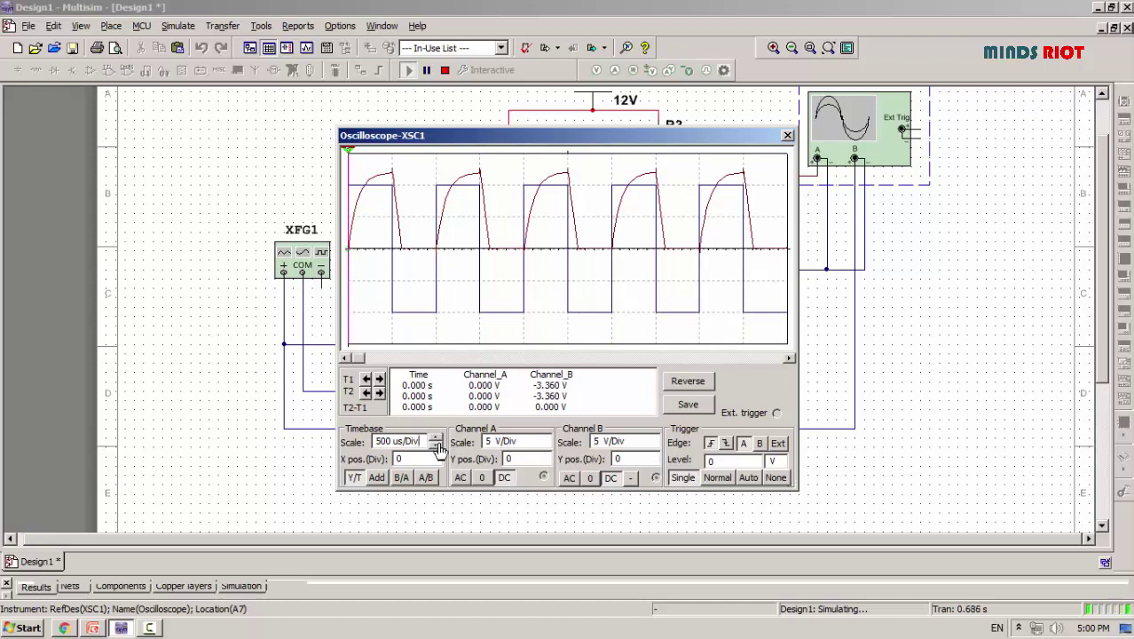
click(436, 445)
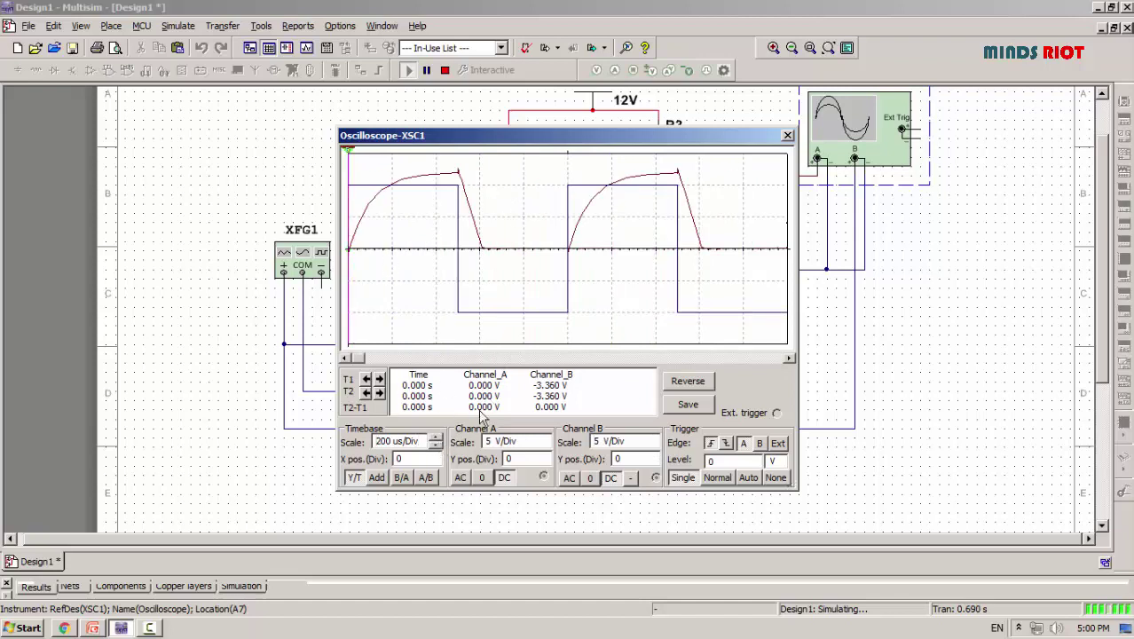